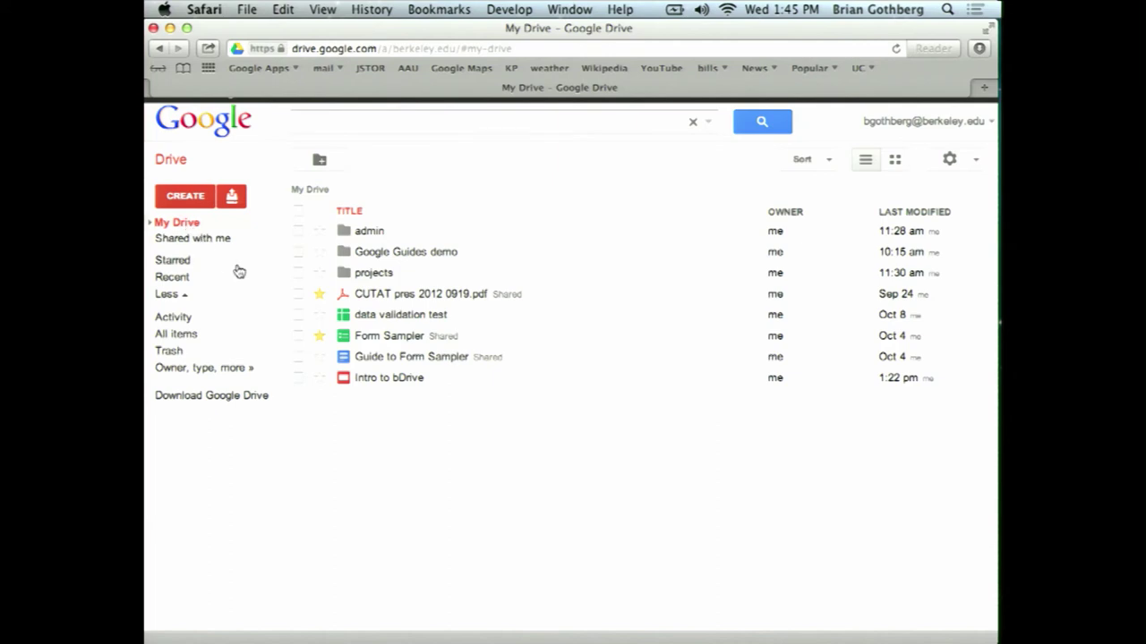
- Open the Sgt. Pepper lyrics document from the Google Guides demo folder and bring up its sharing settings
left_click(372, 255)
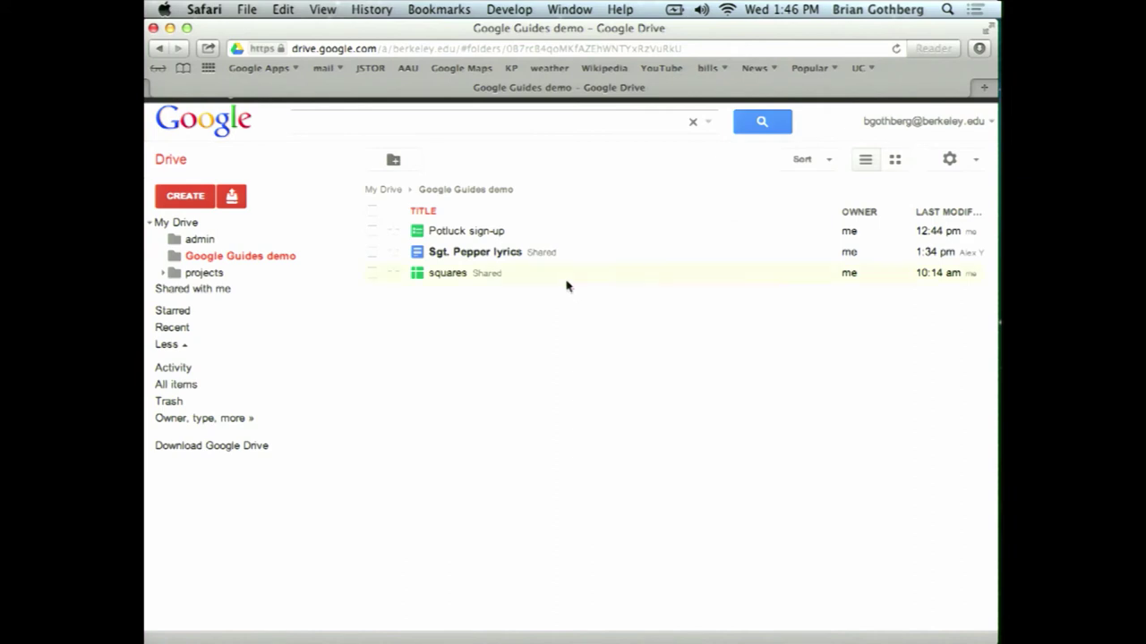
left_click(513, 254)
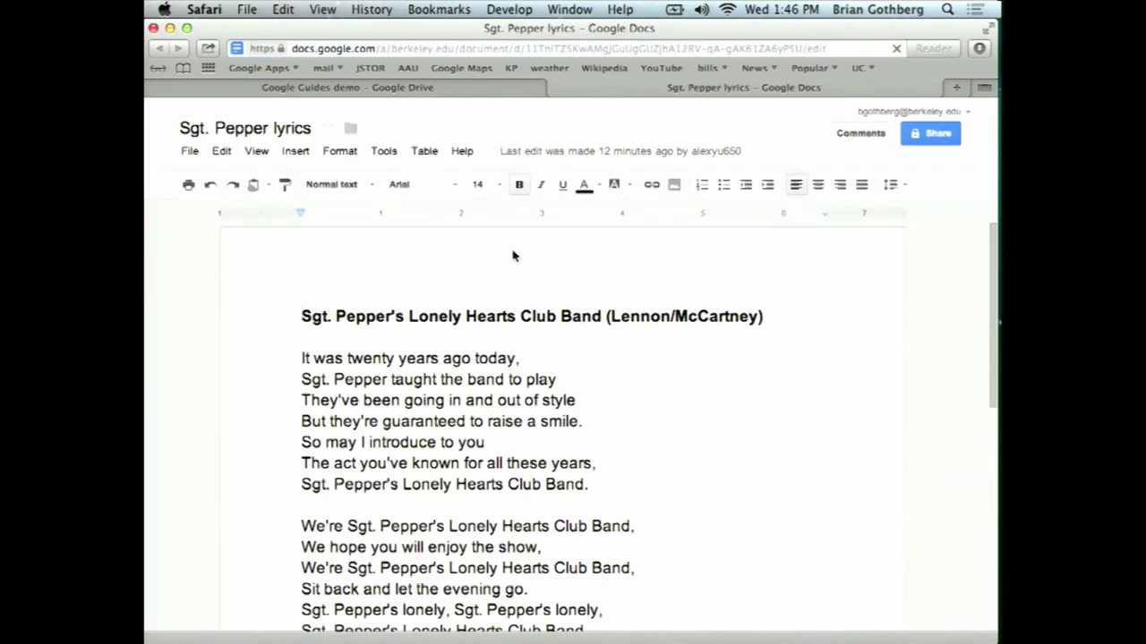
left_click(188, 153)
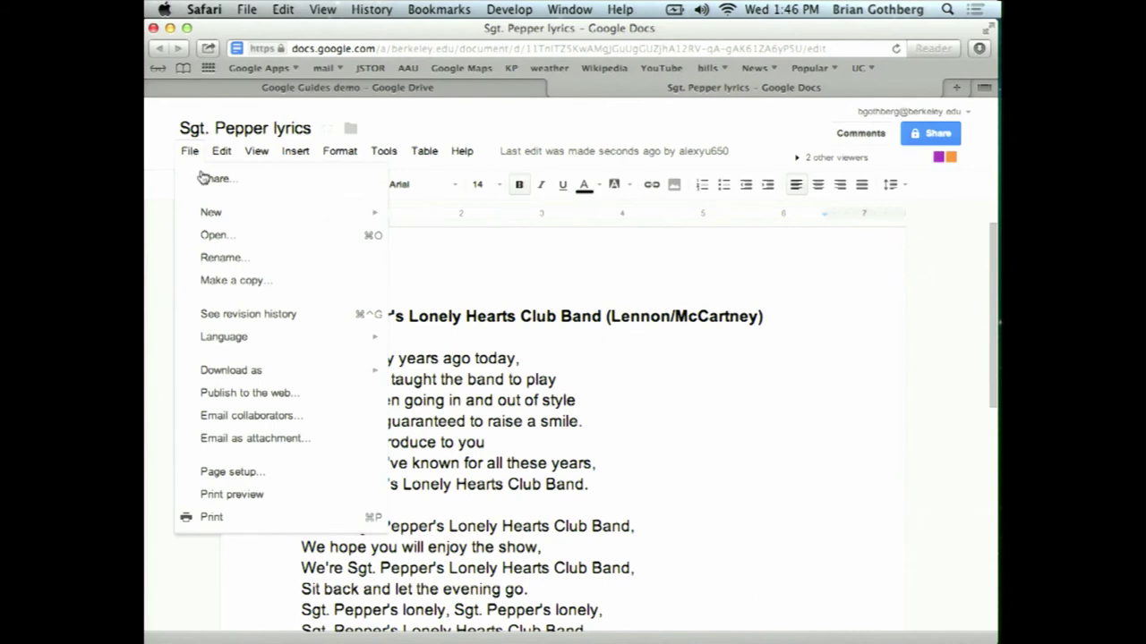
left_click(202, 178)
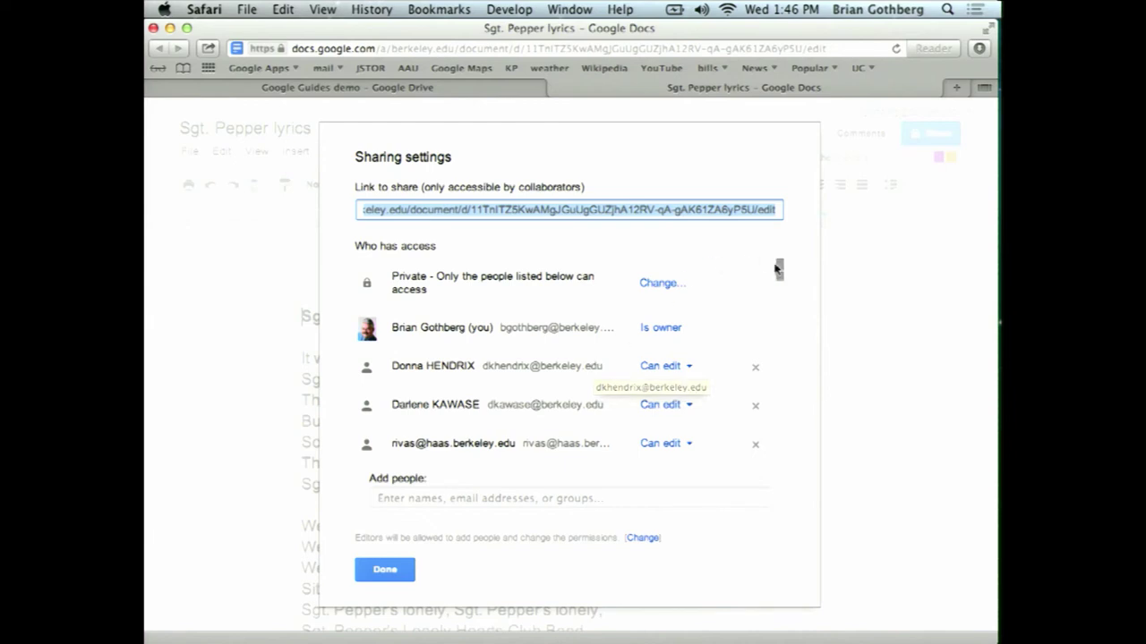
- Review the collaborator list, the options for adding people, and the permission levels available for the first collaborator
mouse_move(779, 270)
left_mouse_down()
mouse_move(780, 360)
mouse_move(777, 268)
left_mouse_up()
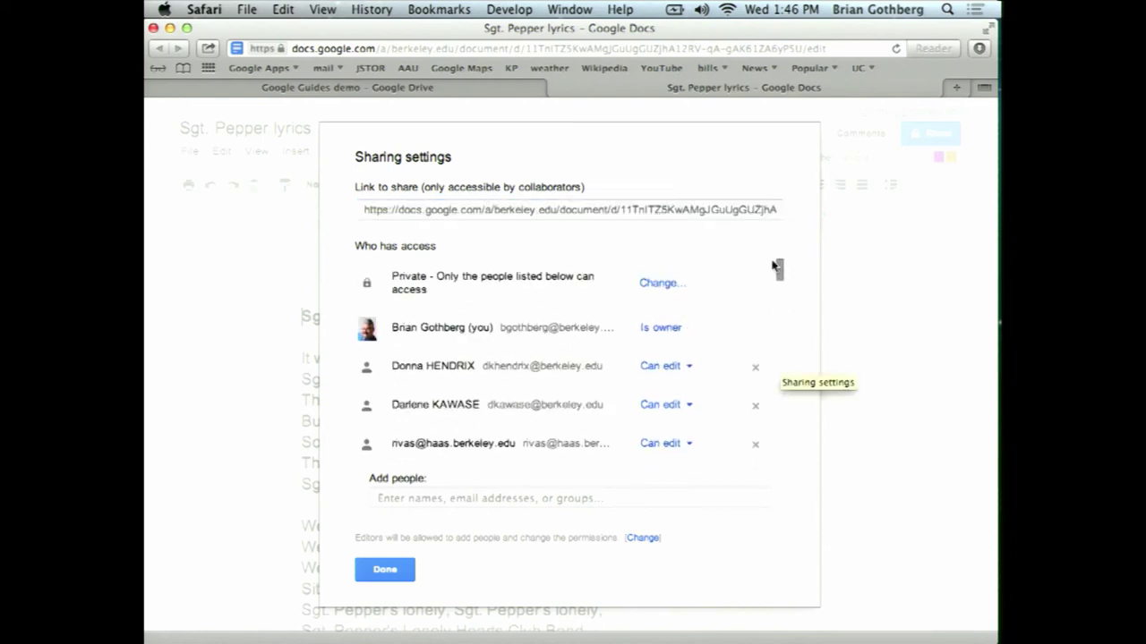
left_click(594, 499)
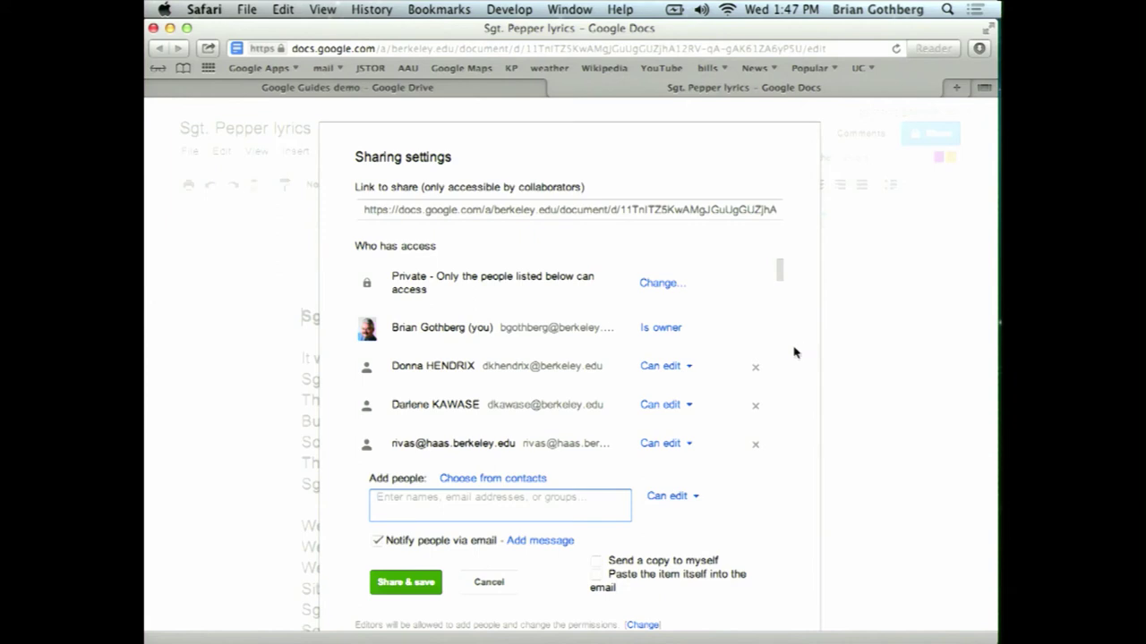
left_click(667, 367)
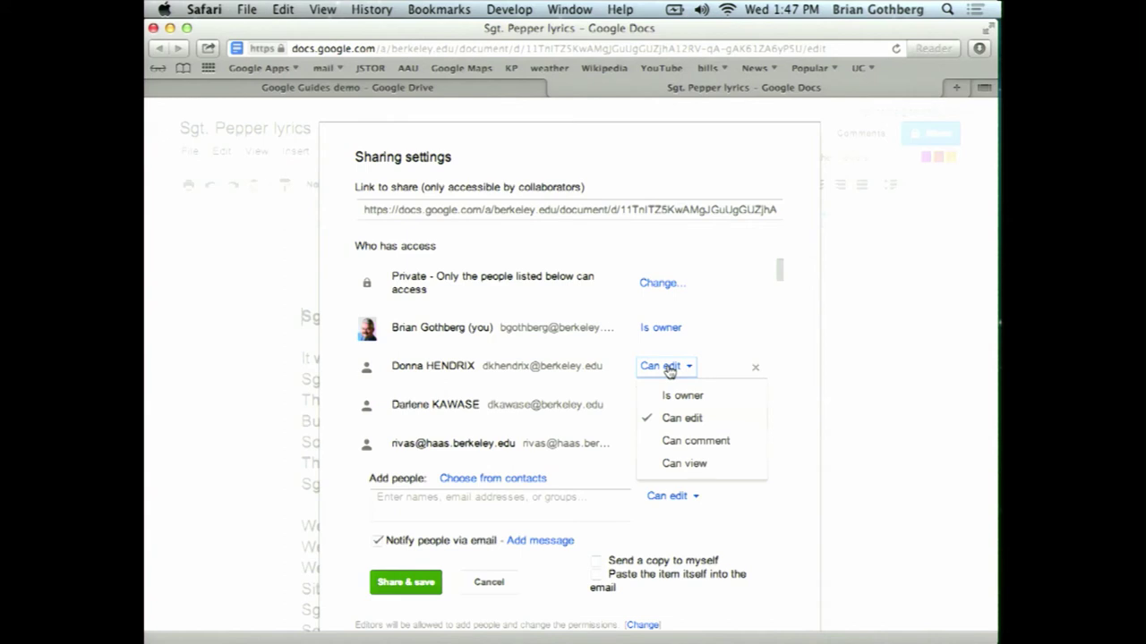
left_click(723, 281)
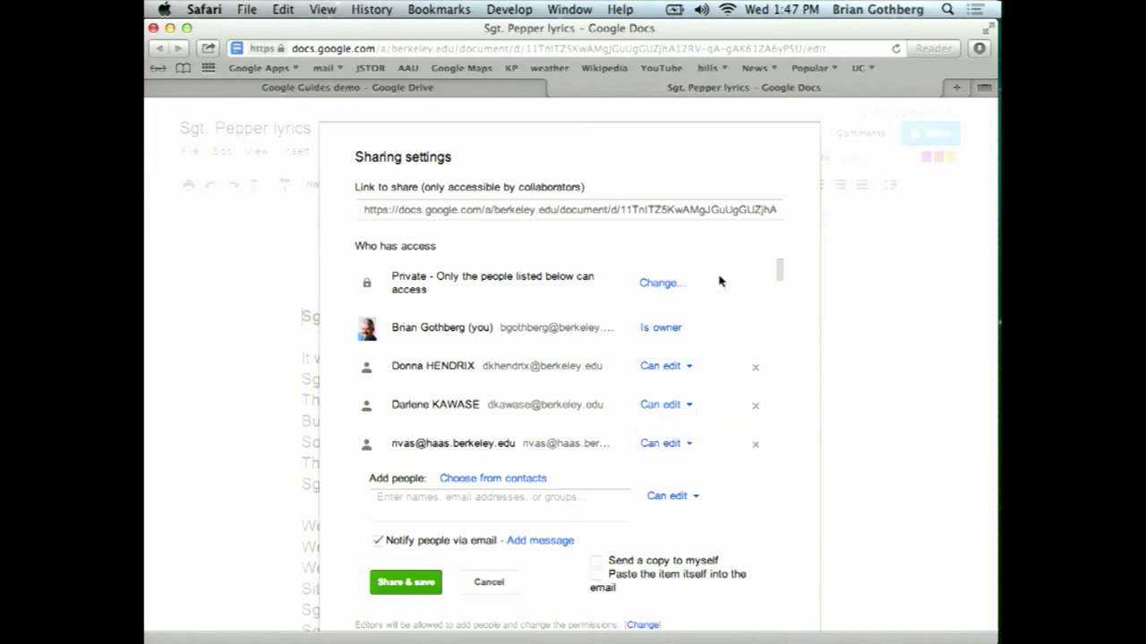
- Review the document's visibility options without saving and close the sharing settings
left_click(670, 285)
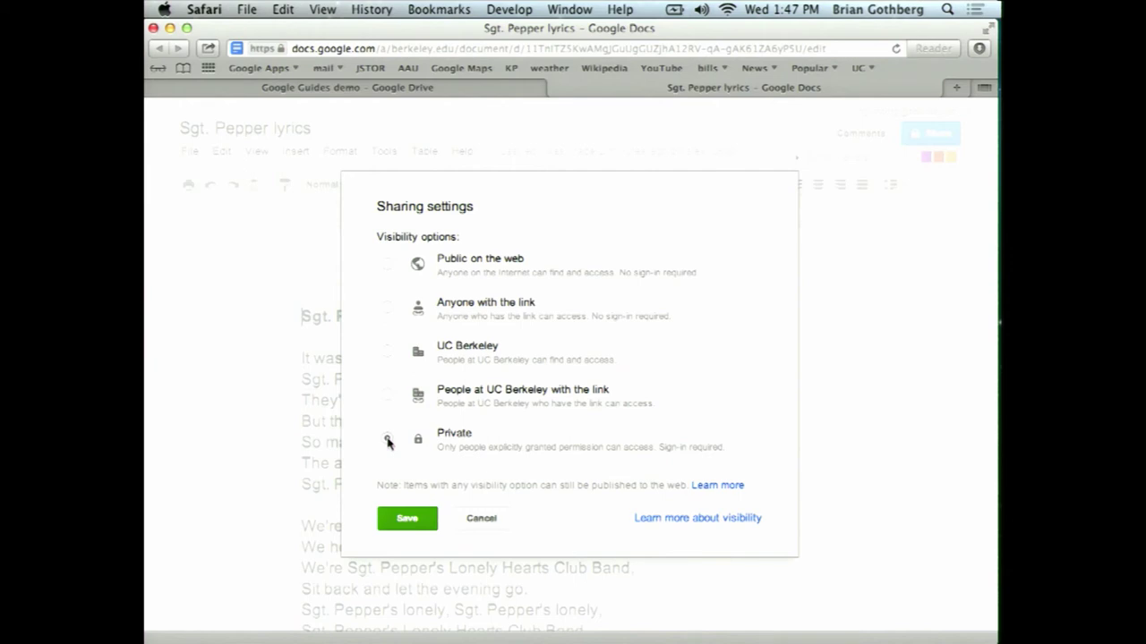
left_click(488, 519)
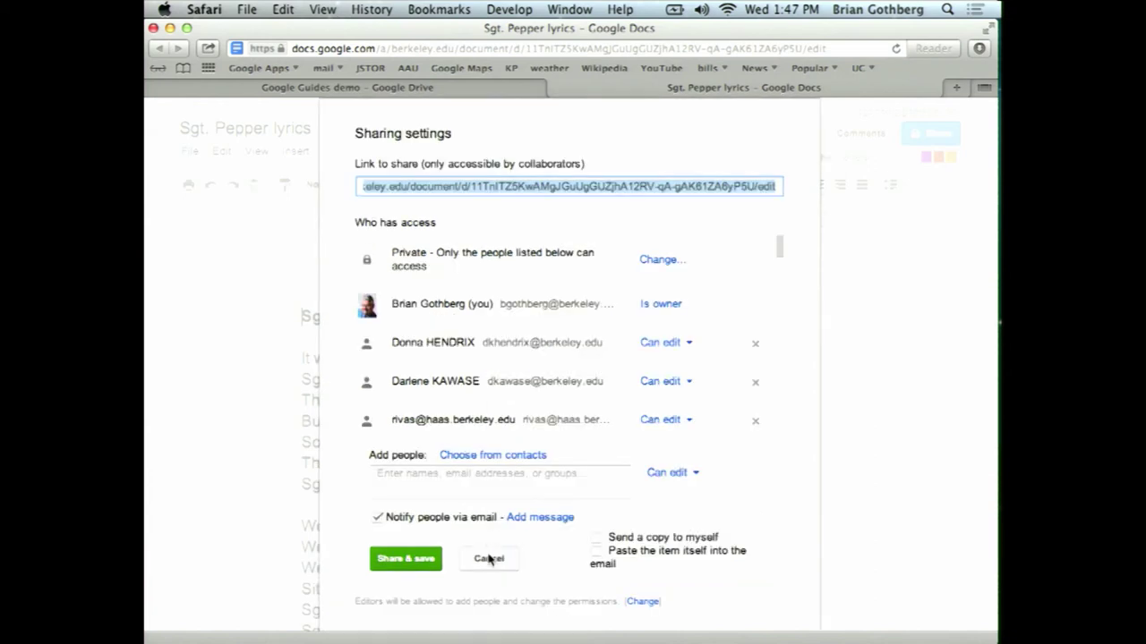
left_click(489, 559)
left_click(388, 547)
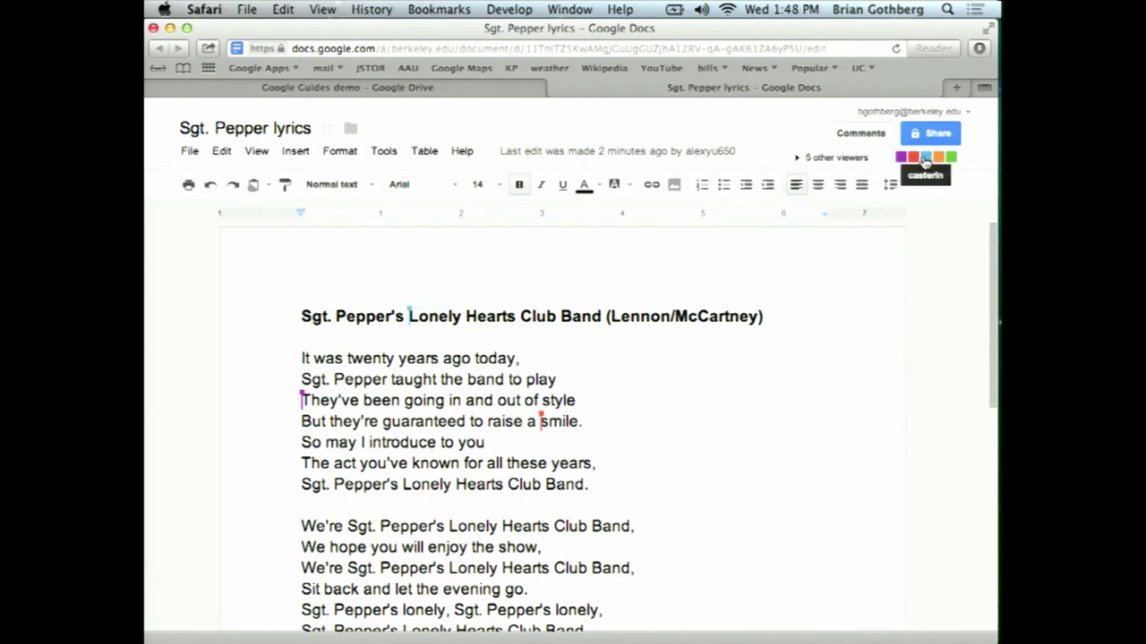
- Expand the list of other viewers to examine who is in the document and collapse it again
left_click(799, 159)
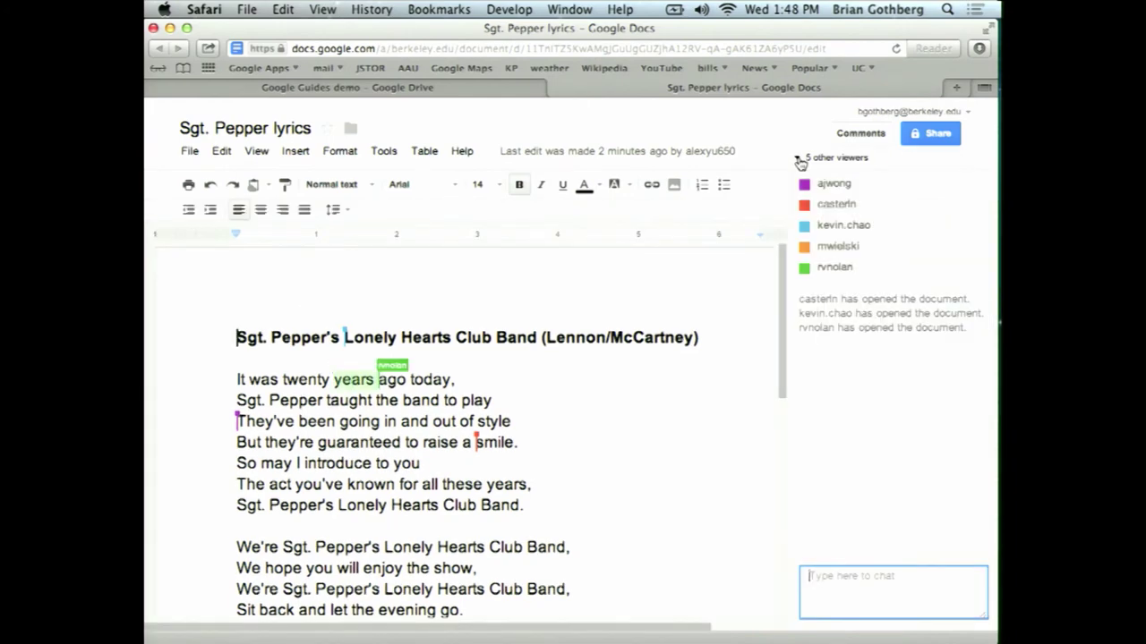
left_click(800, 159)
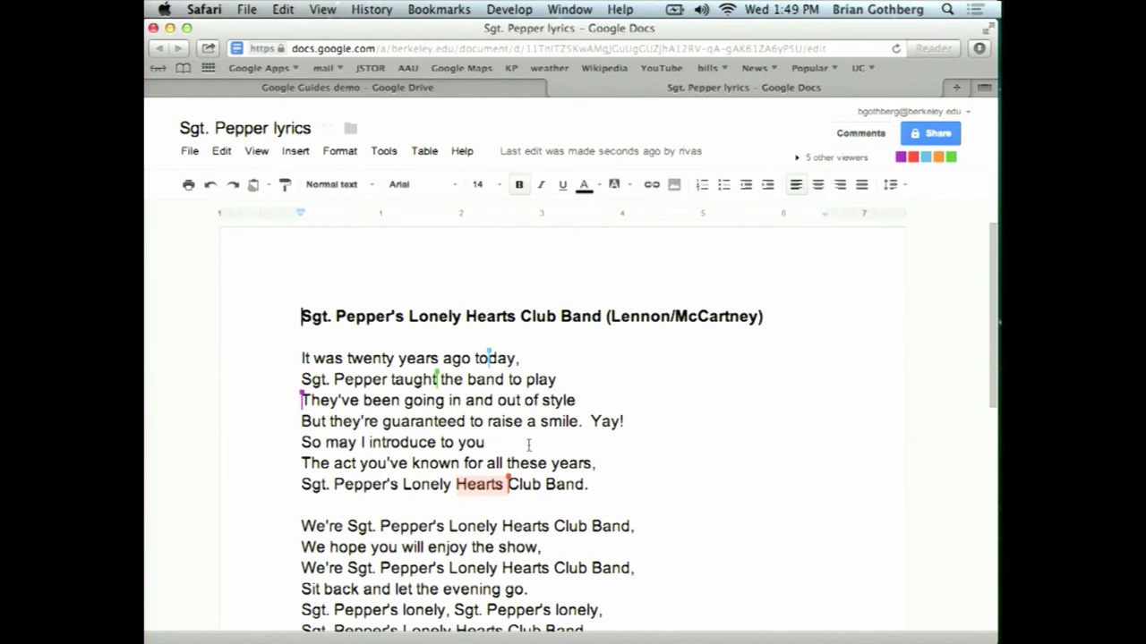
- Replace the word "guaranteed" in the fourth lyric line with "sure"
triple_click(437, 426)
double_click(436, 426)
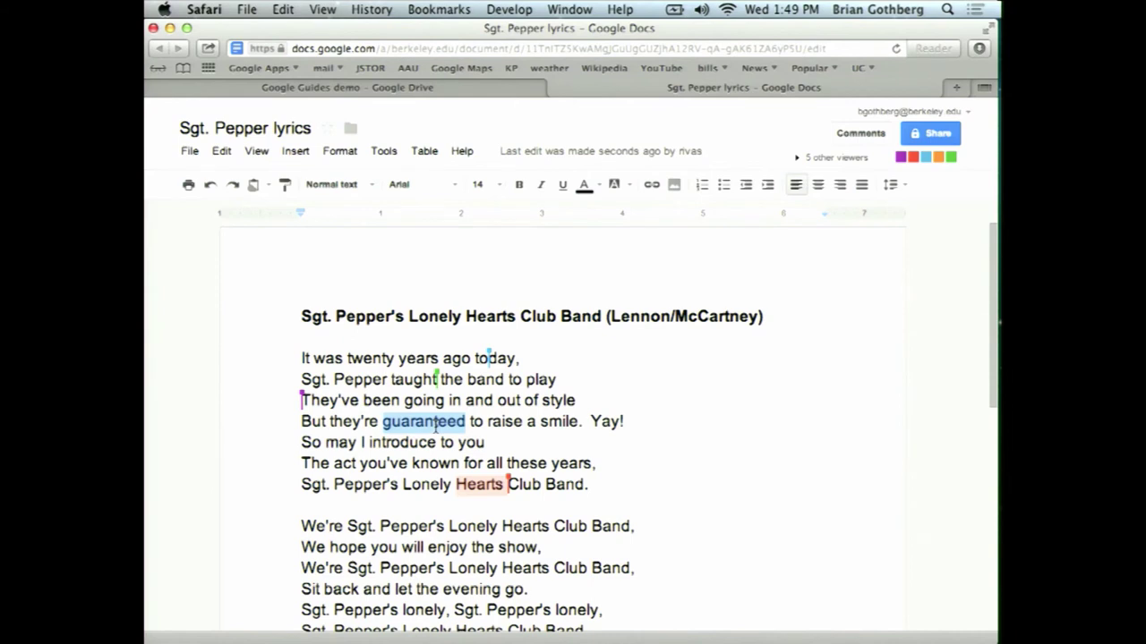
type("sure")
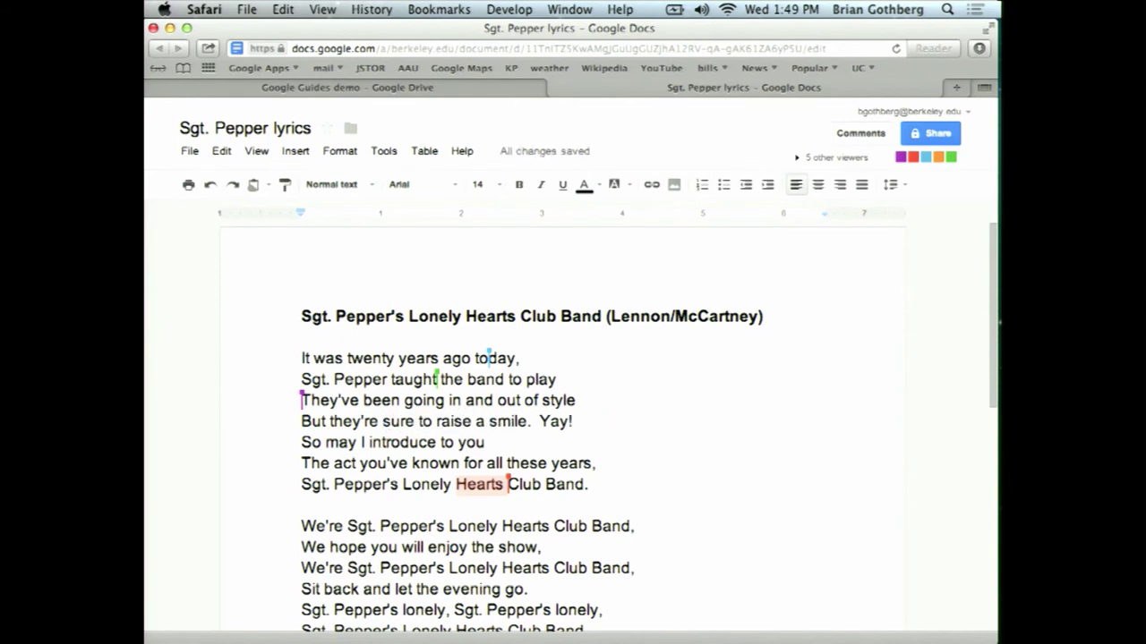
- Replace "Sgt" with "Colonel" at the start of the second lyric line
double_click(312, 379)
type("Colonel")
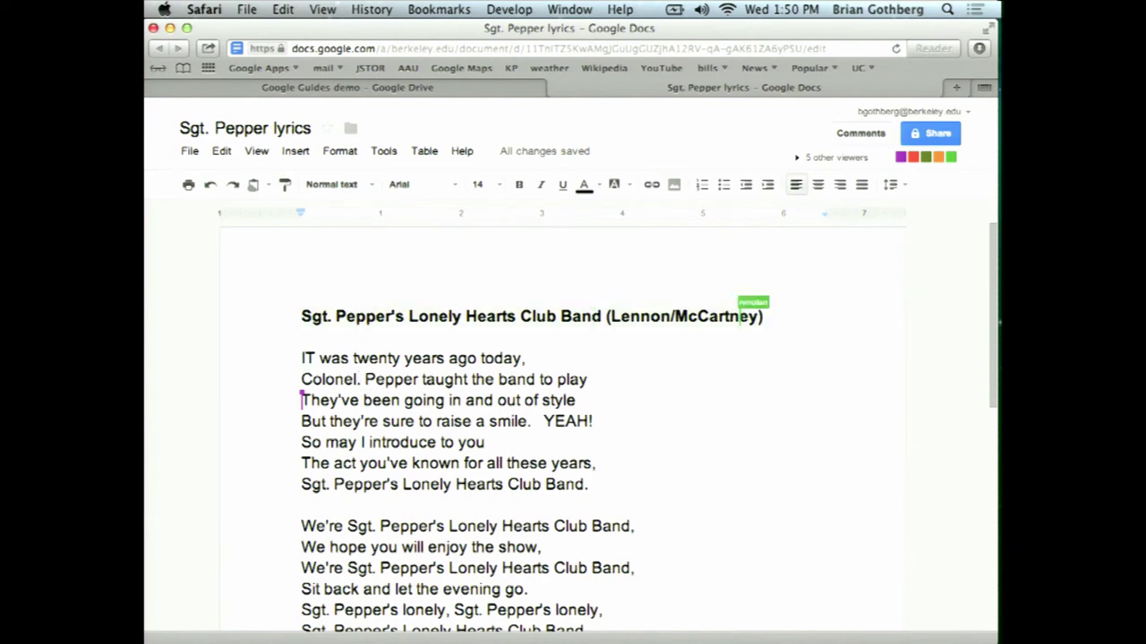
type(".")
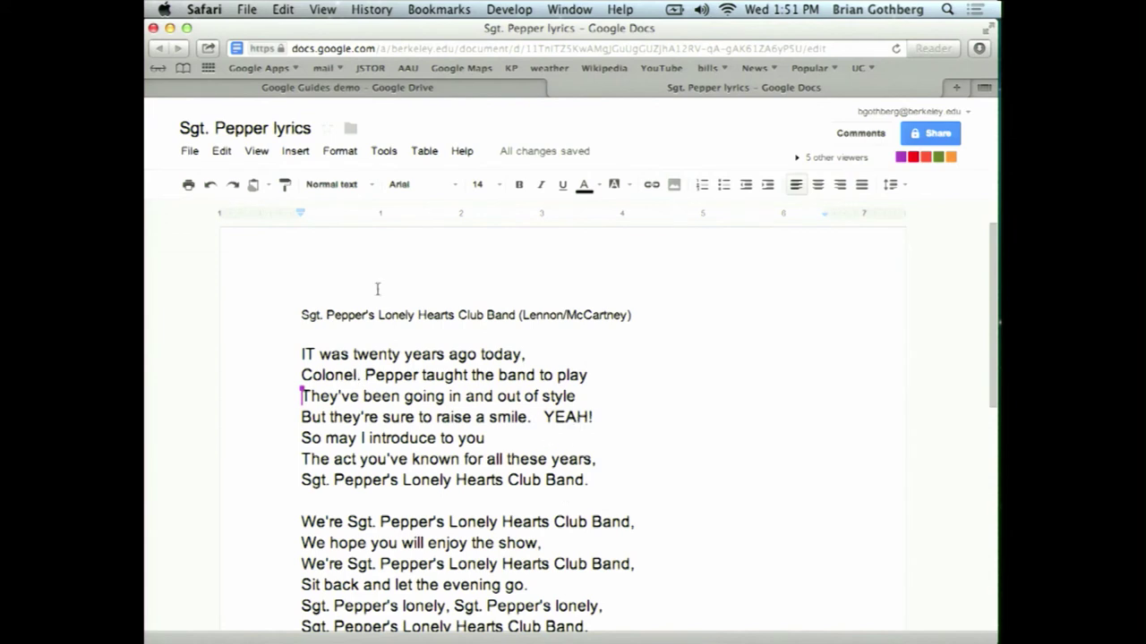
- Add the comment "I appreciate your enthusiasm!" to the word "YEAH" in the fourth lyric line
double_click(567, 417)
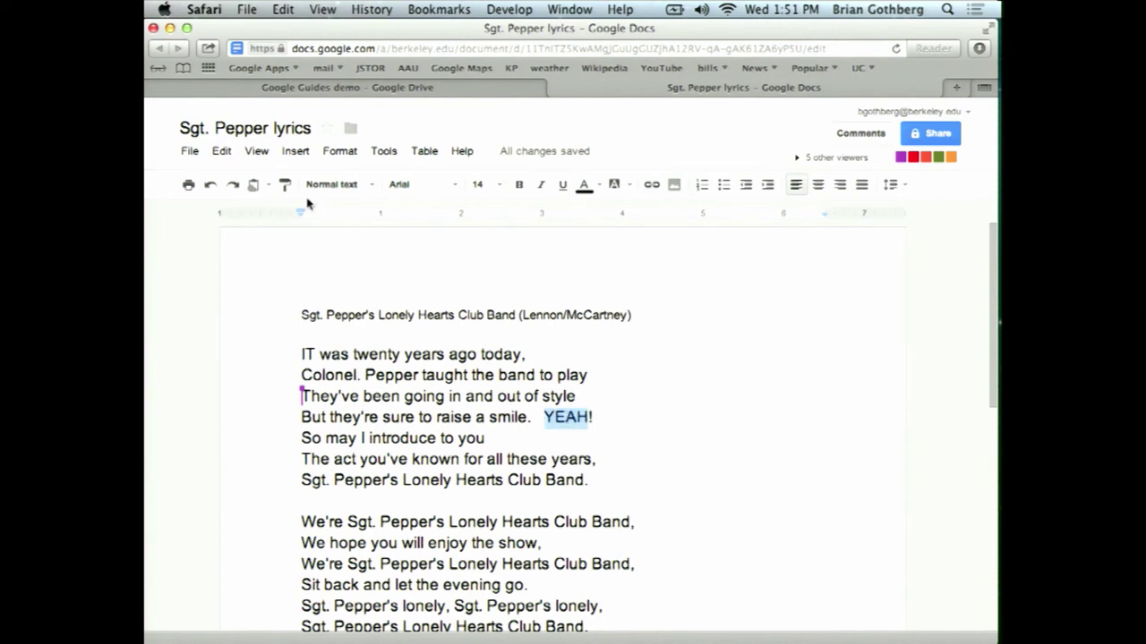
left_click(295, 151)
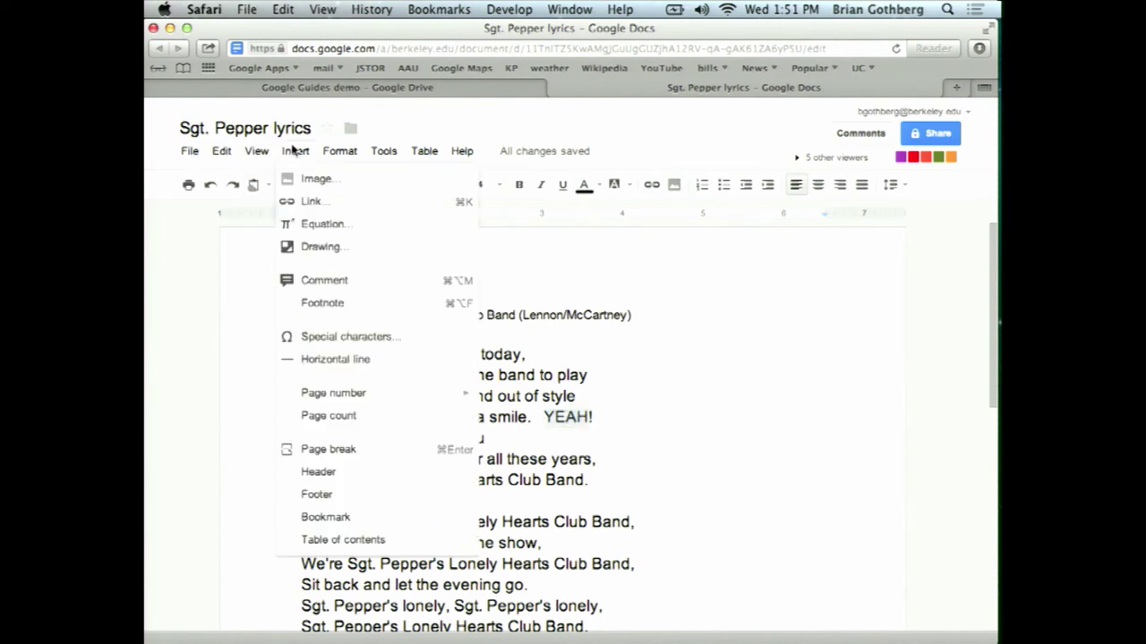
left_click(312, 283)
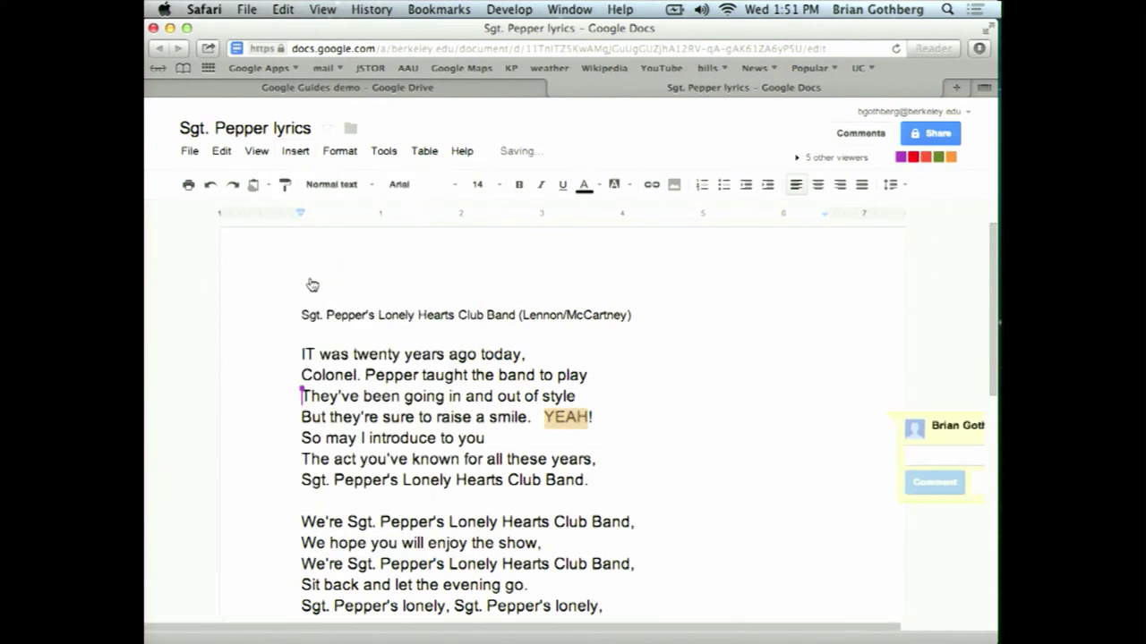
left_click_drag(731, 629, 825, 632)
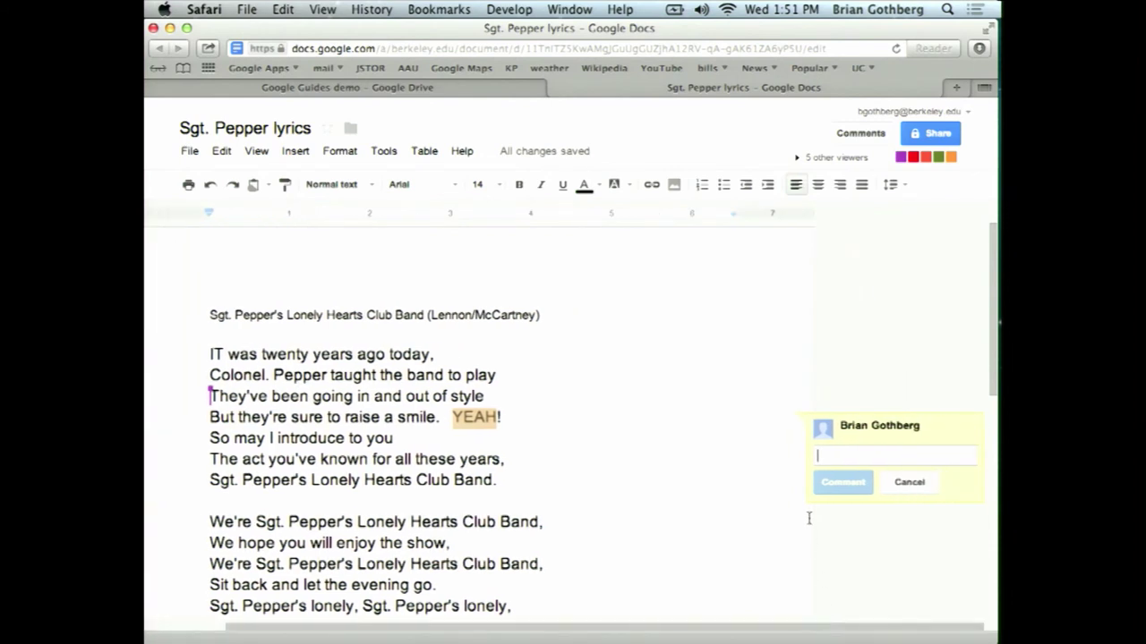
type("I ")
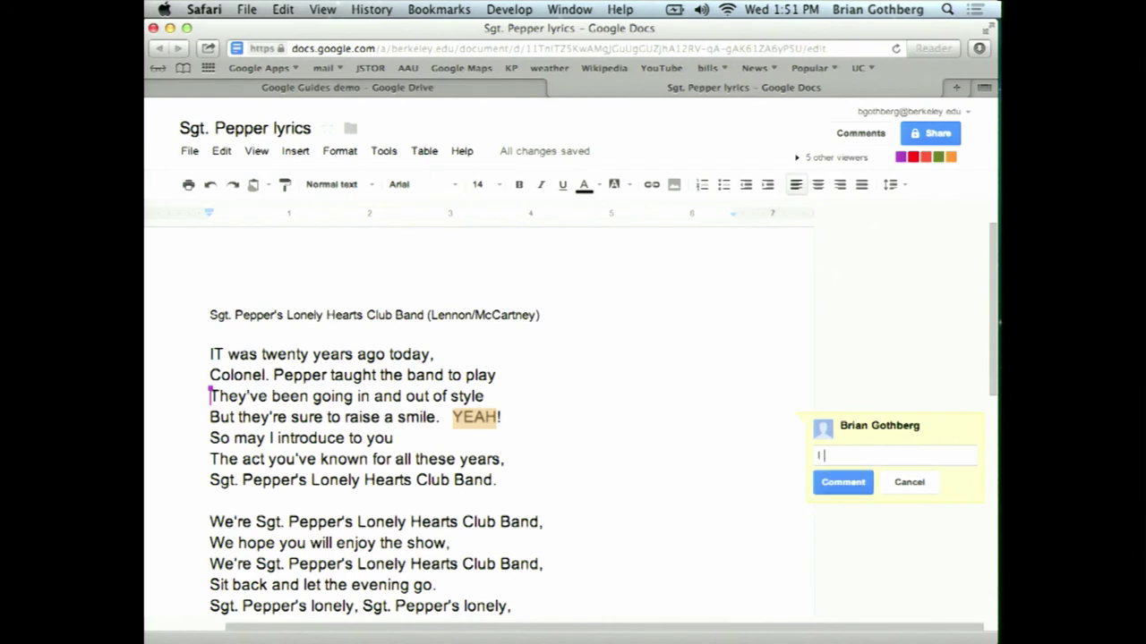
type("appreciate your enthusiasm")
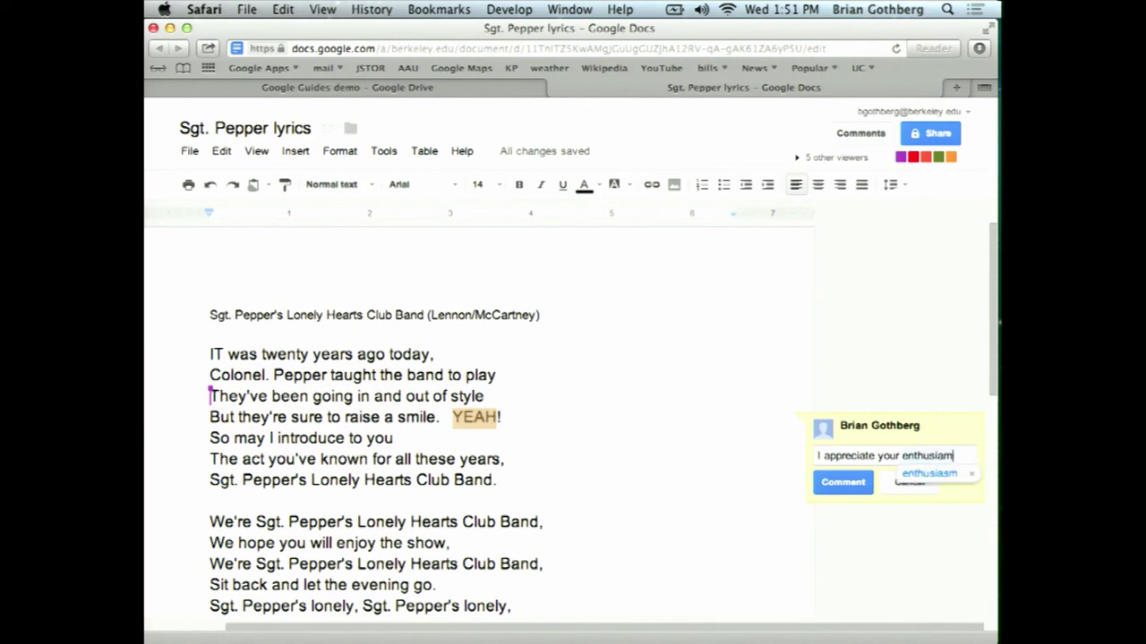
type("!")
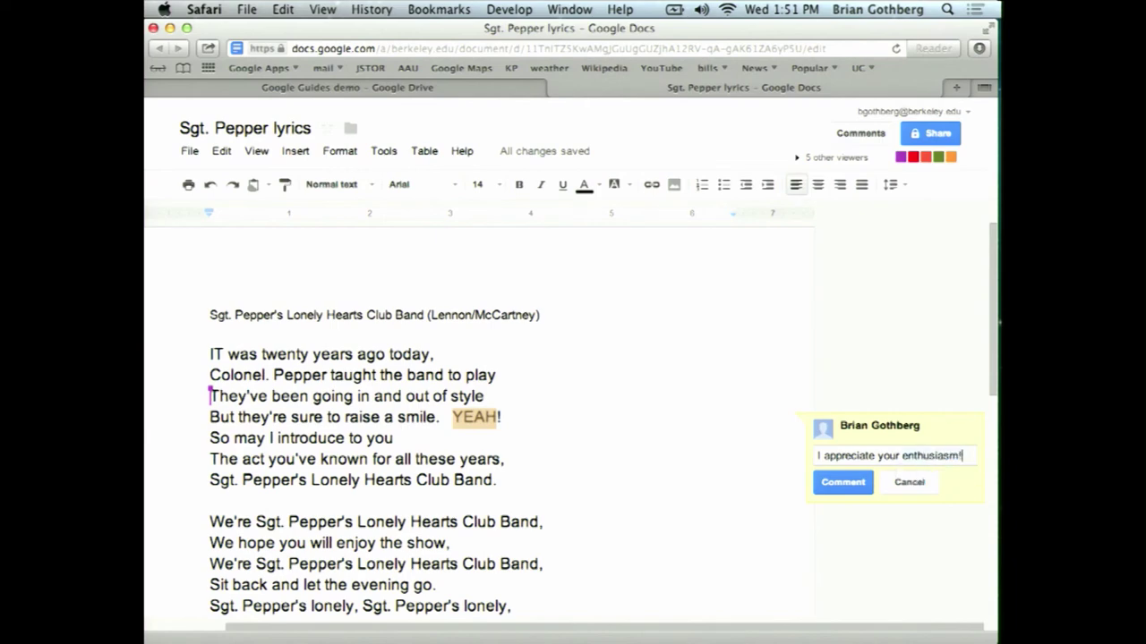
left_click(853, 487)
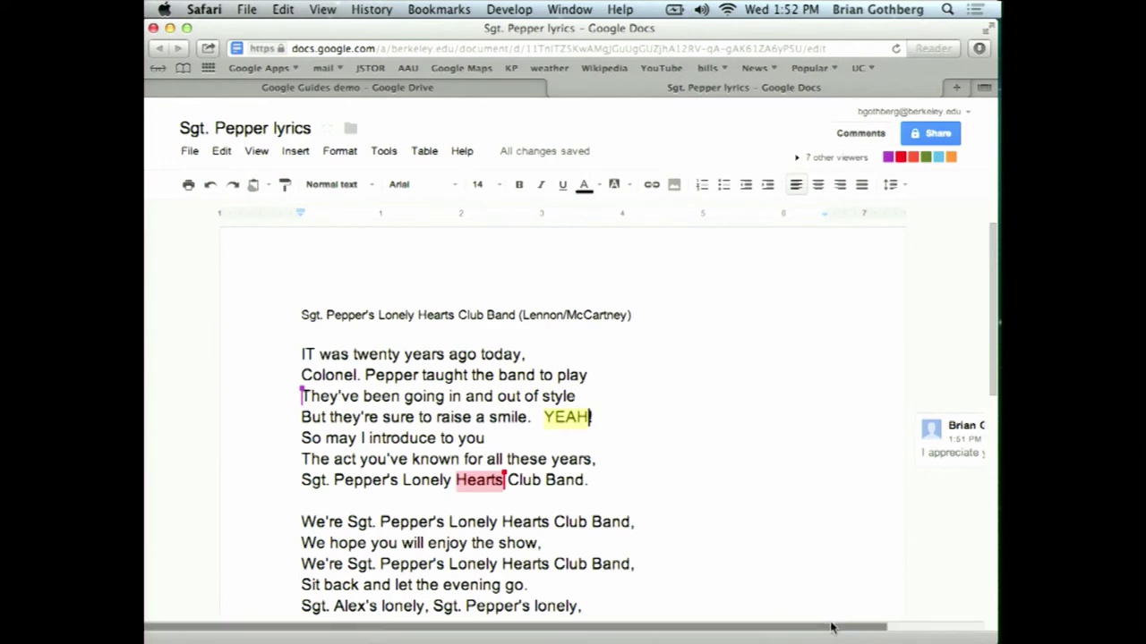
- Add the comment "Harold Hill?" to the word "taught" in the second lyric line
left_click_drag(830, 629, 946, 627)
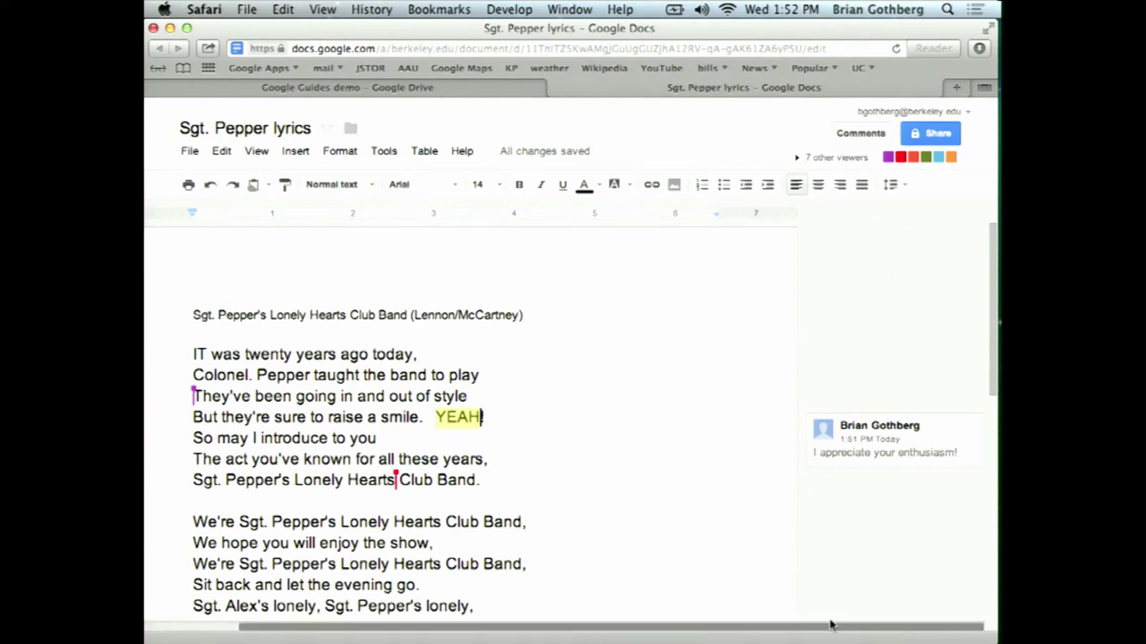
right_click(673, 470)
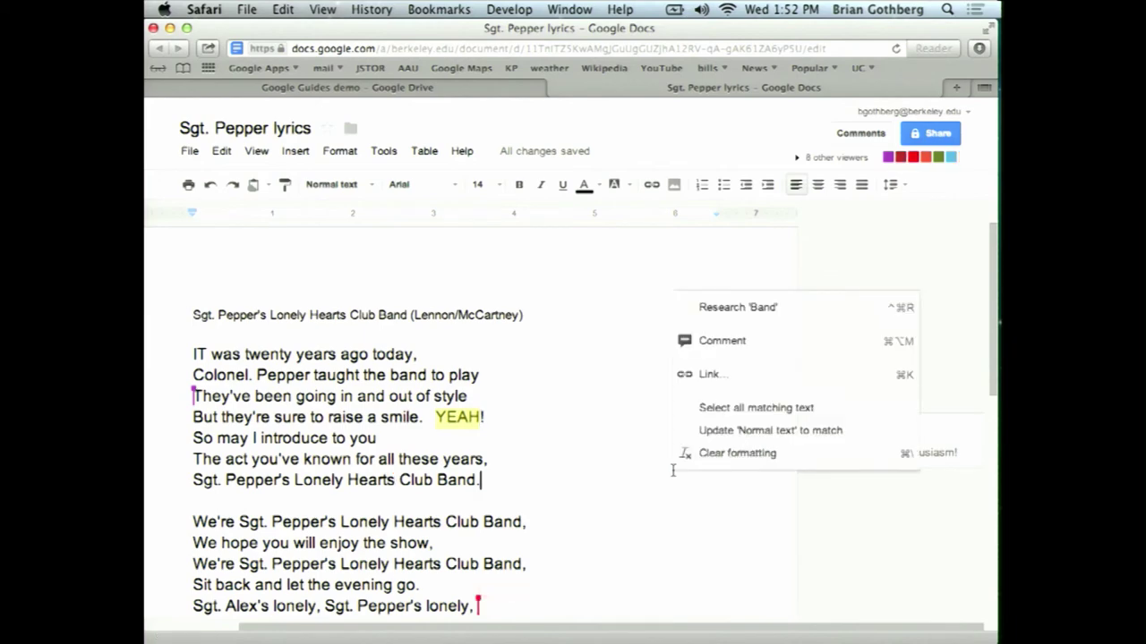
left_click(580, 460)
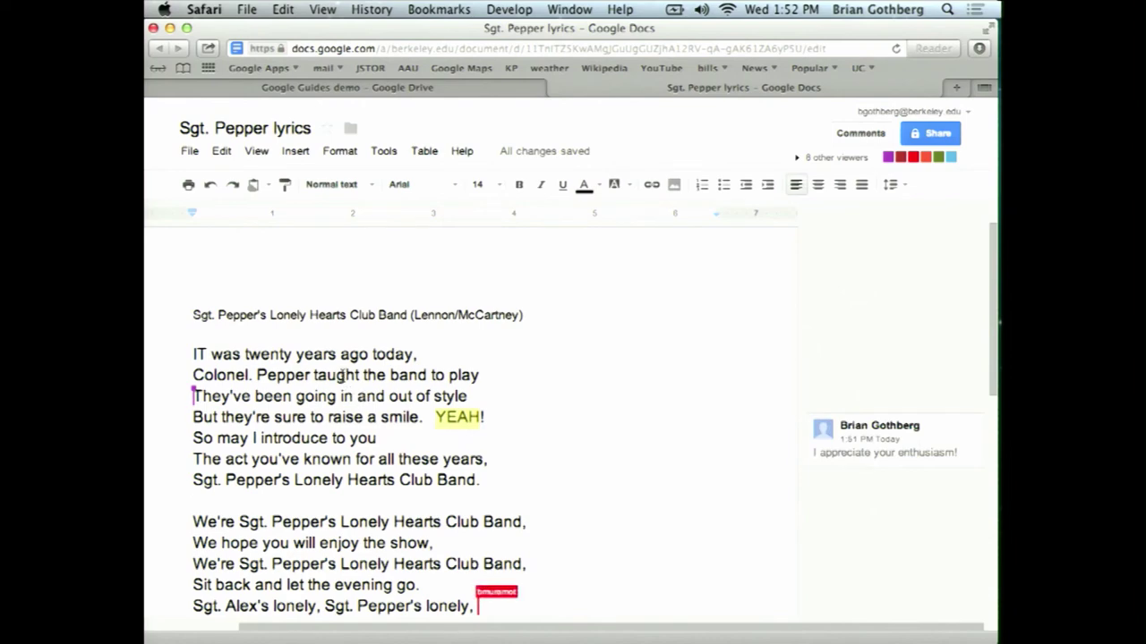
double_click(341, 376)
right_click(341, 376)
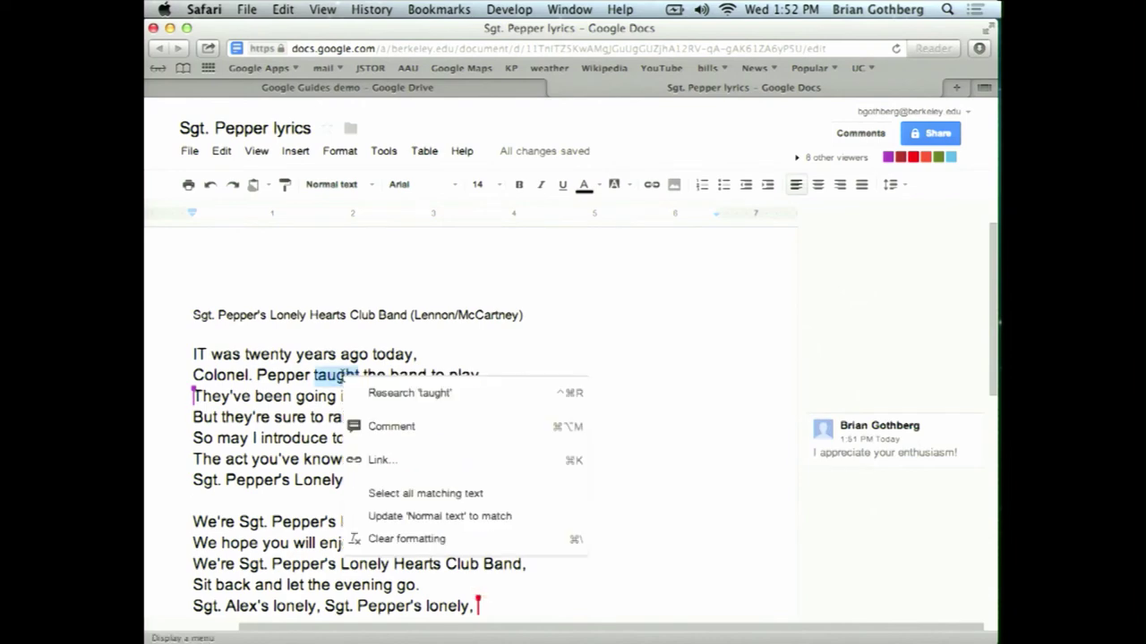
left_click(390, 428)
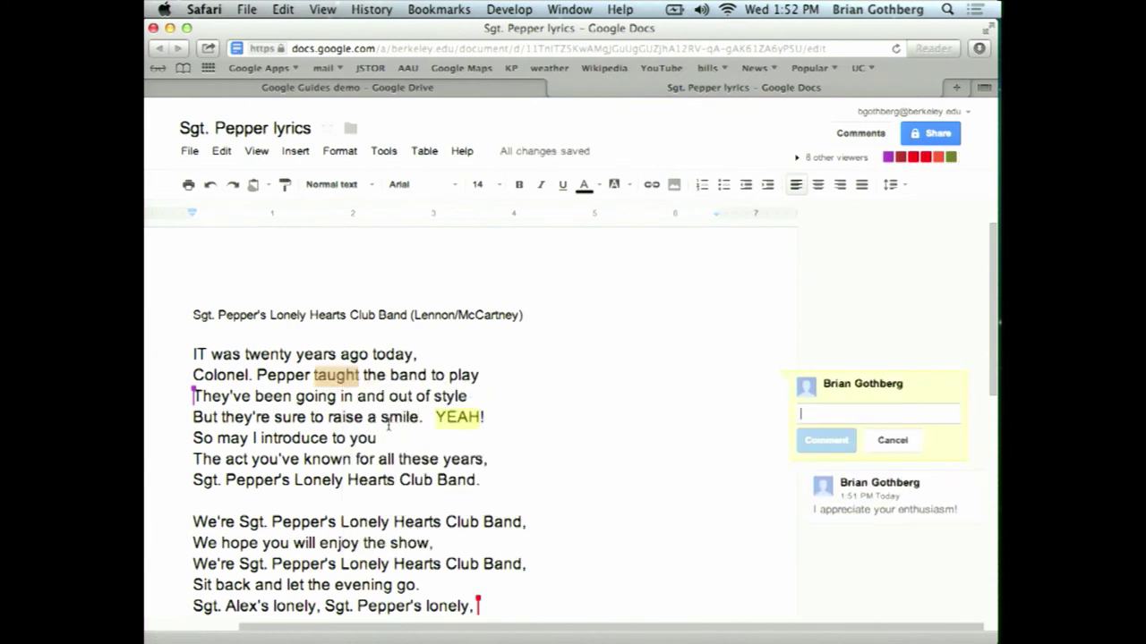
type("Harold Hi")
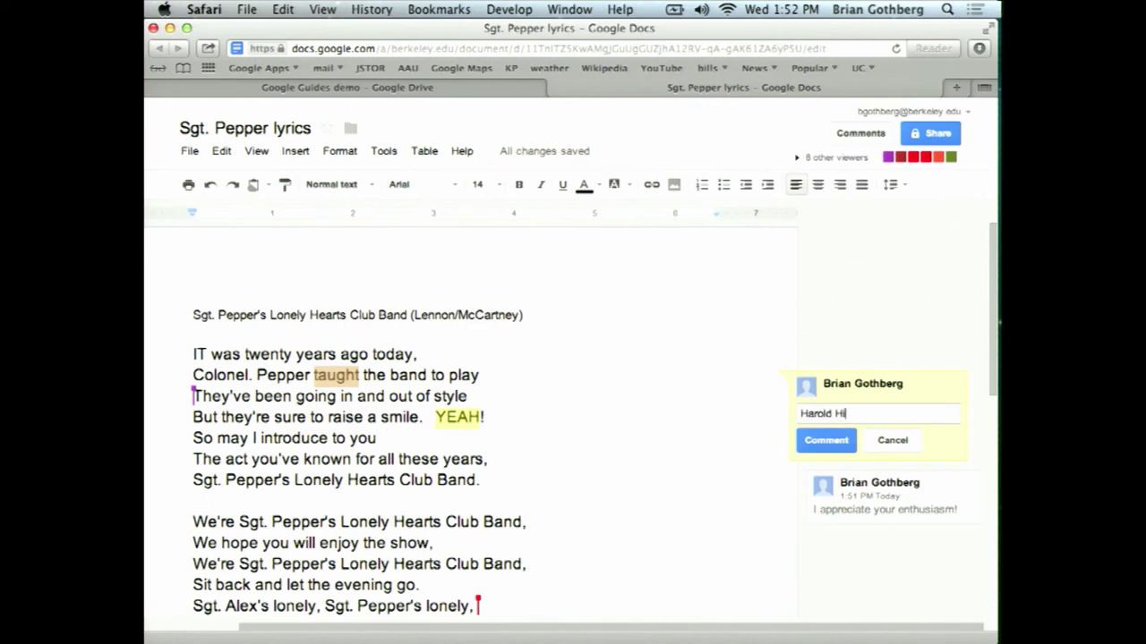
type("ll?")
left_click(389, 418)
left_click_drag(390, 418, 750, 418)
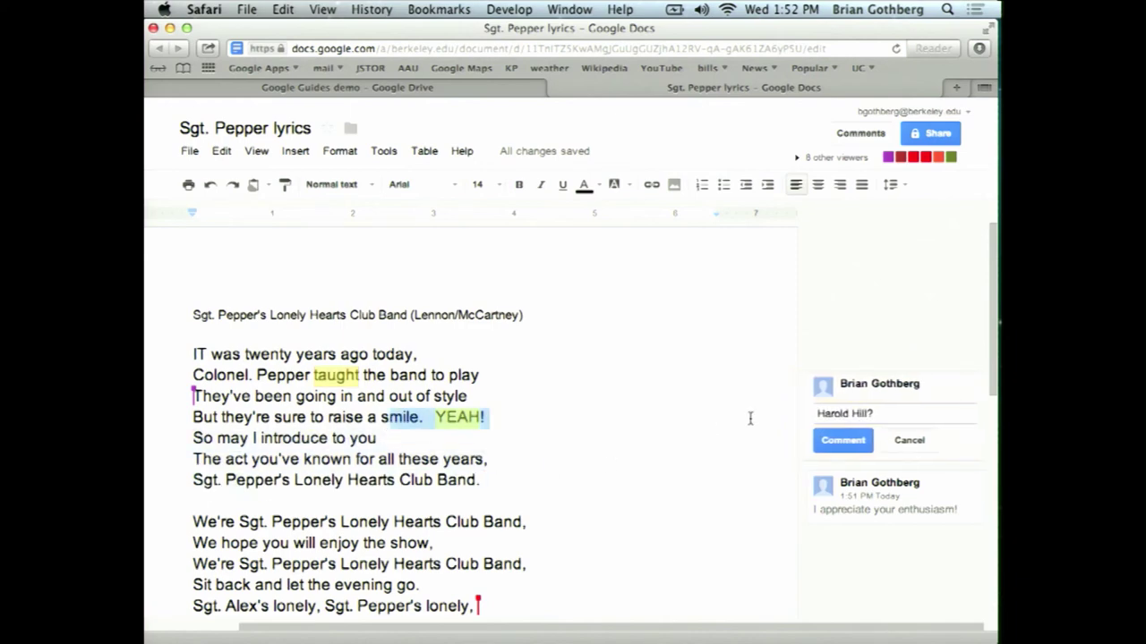
left_click(855, 444)
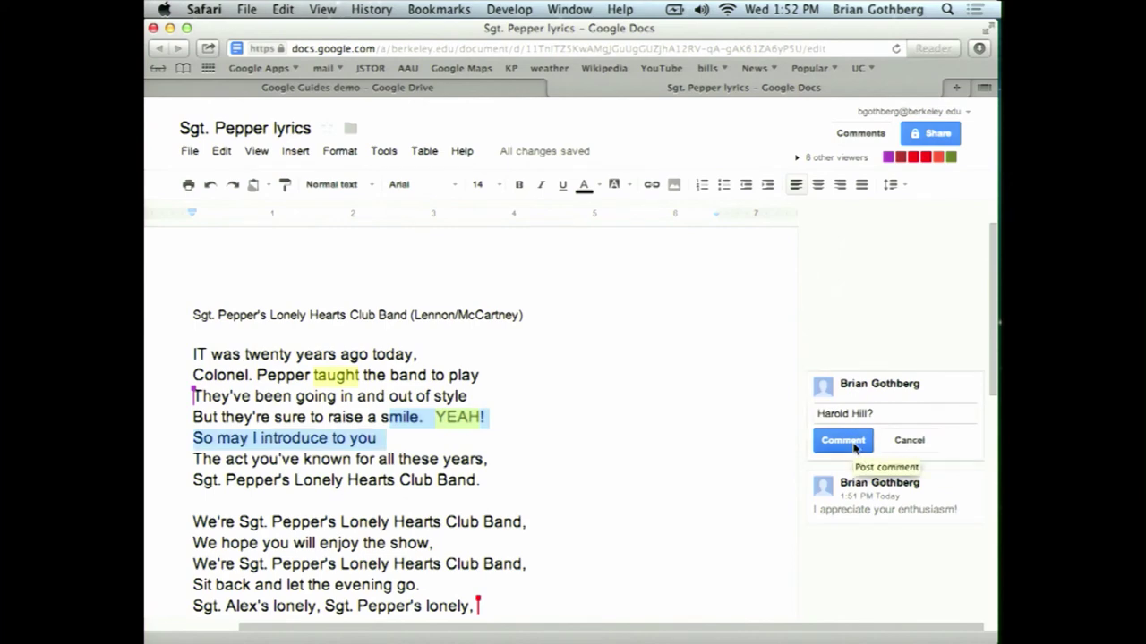
left_click(855, 444)
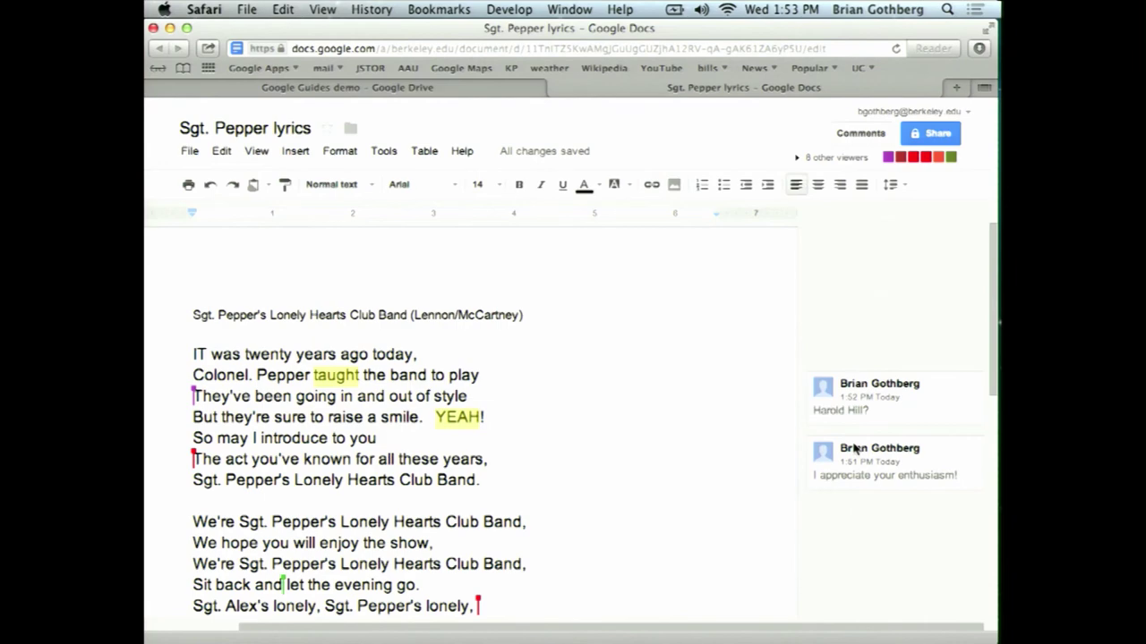
key("super+shift+Left")
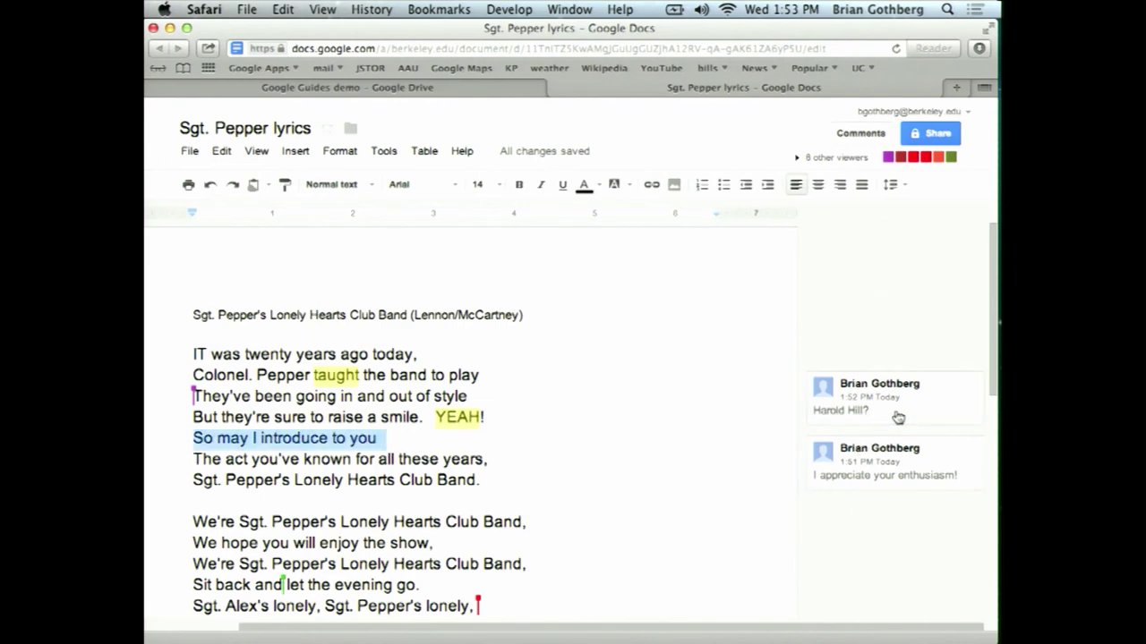
- Open the comments on "taught" and "YEAH" in turn to examine their edit, delete, reply and resolve options
left_click(898, 418)
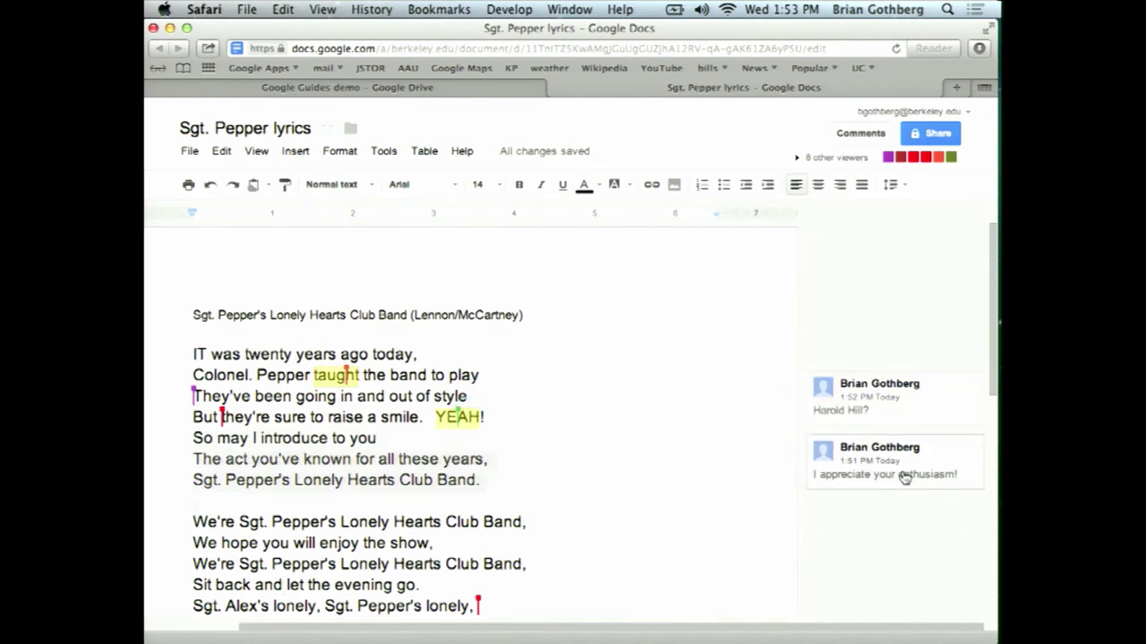
left_click(904, 477)
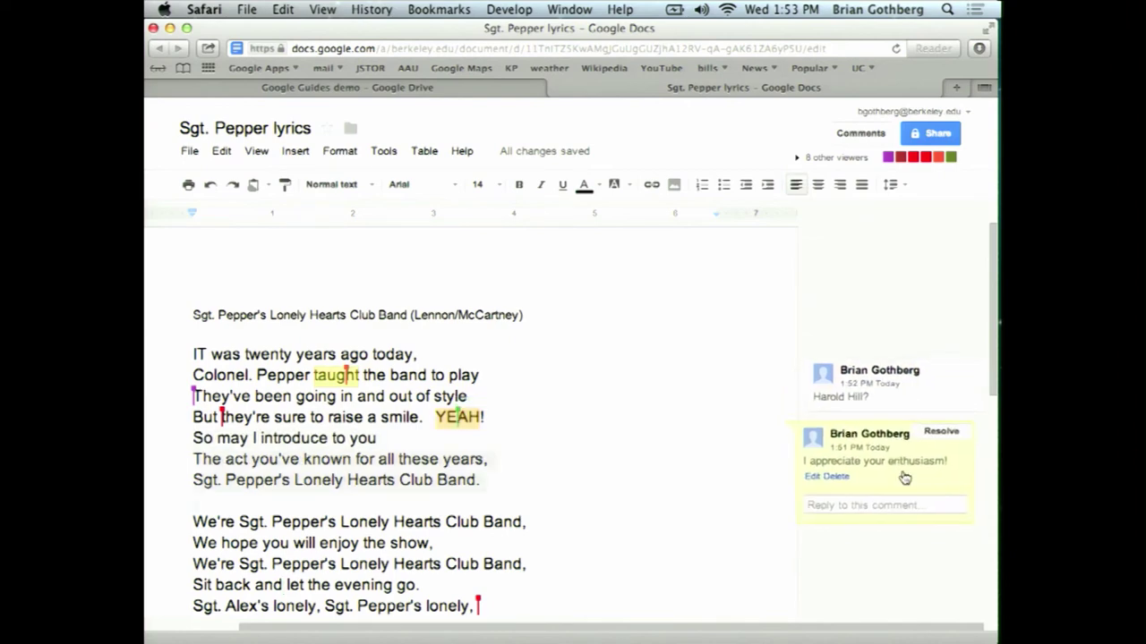
left_click(904, 405)
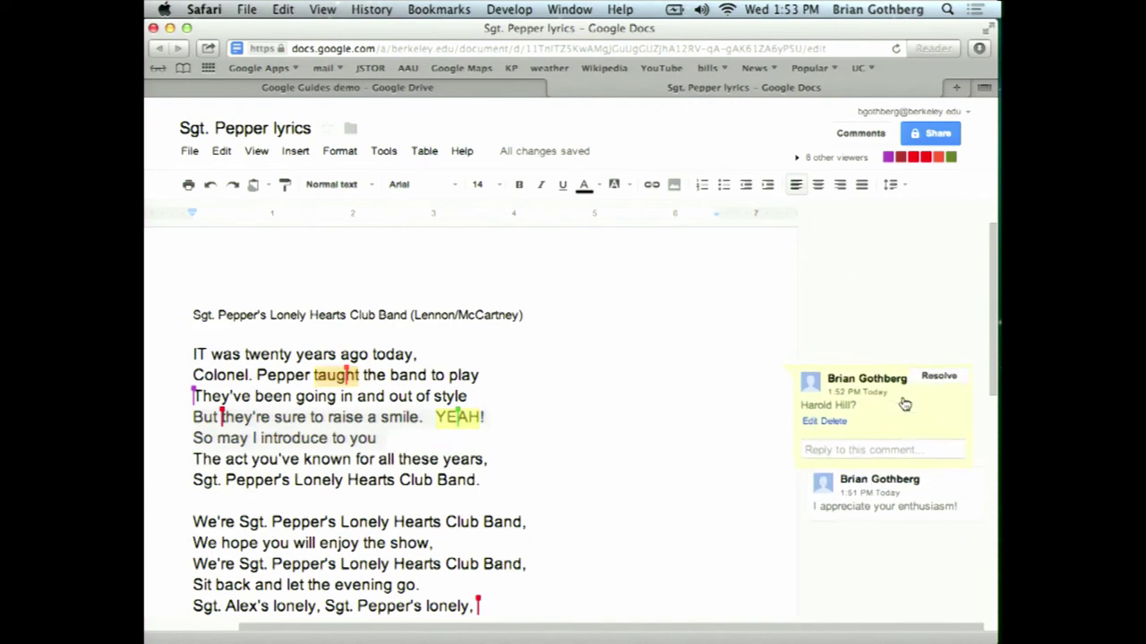
left_click(911, 484)
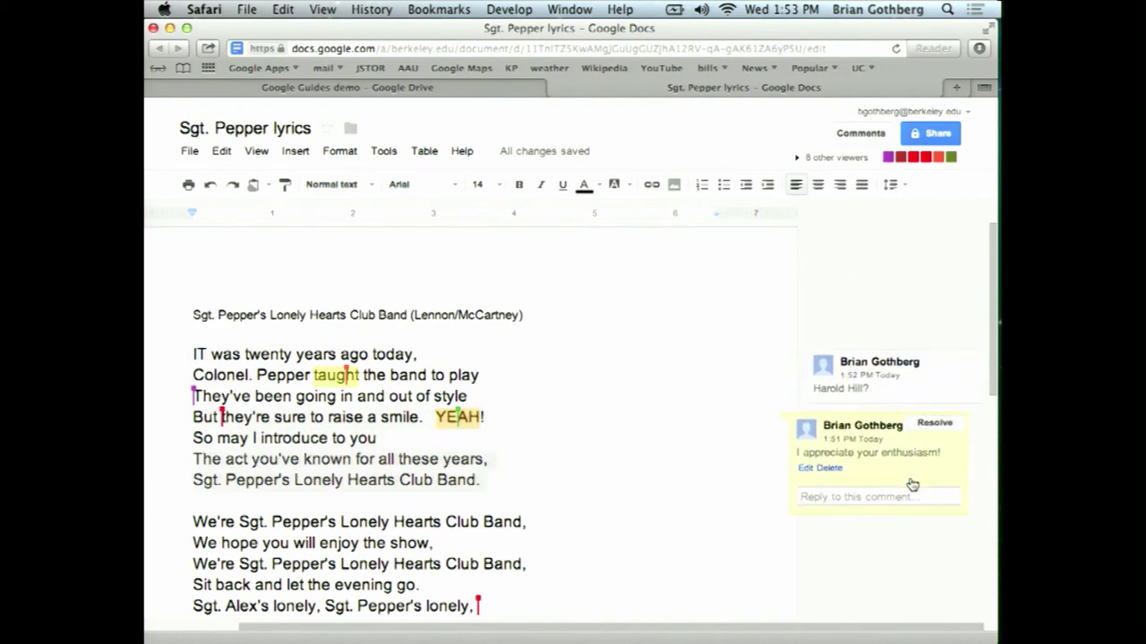
left_click(913, 391)
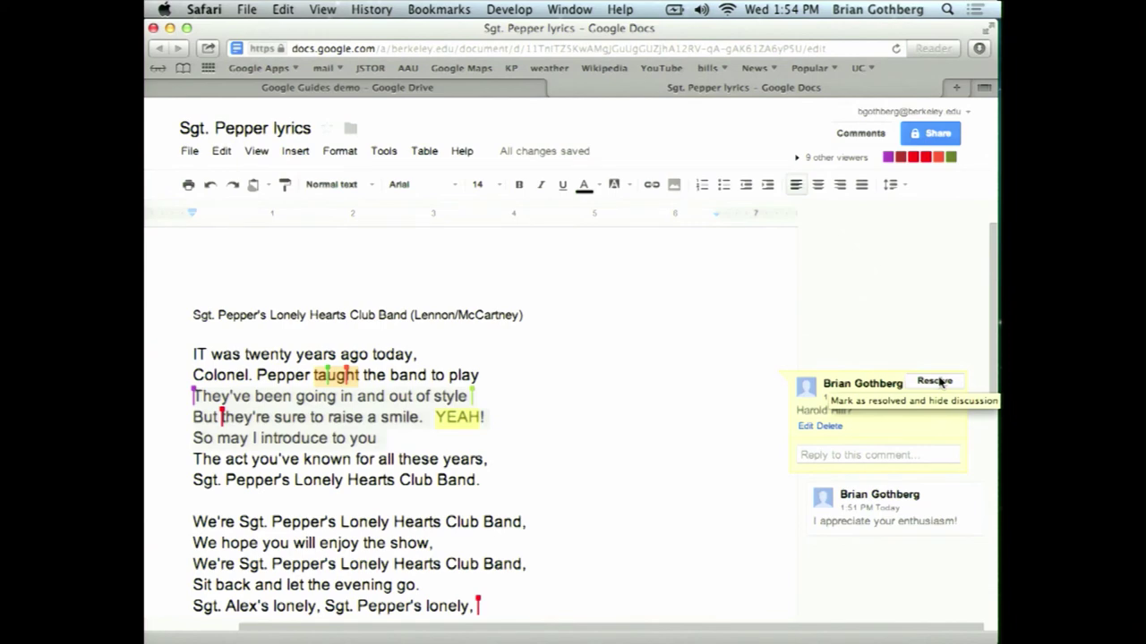
left_click(939, 382)
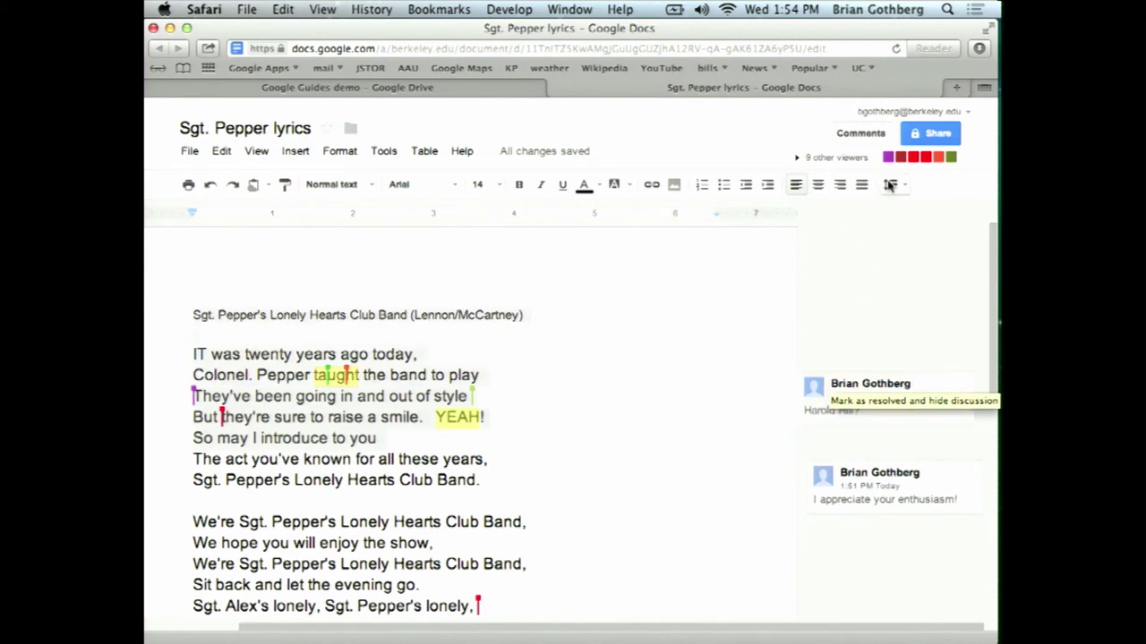
- Show the list of other viewers with the chat, jump to several collaborators' cursor positions in the lyrics, and collapse the list again
left_click(796, 159)
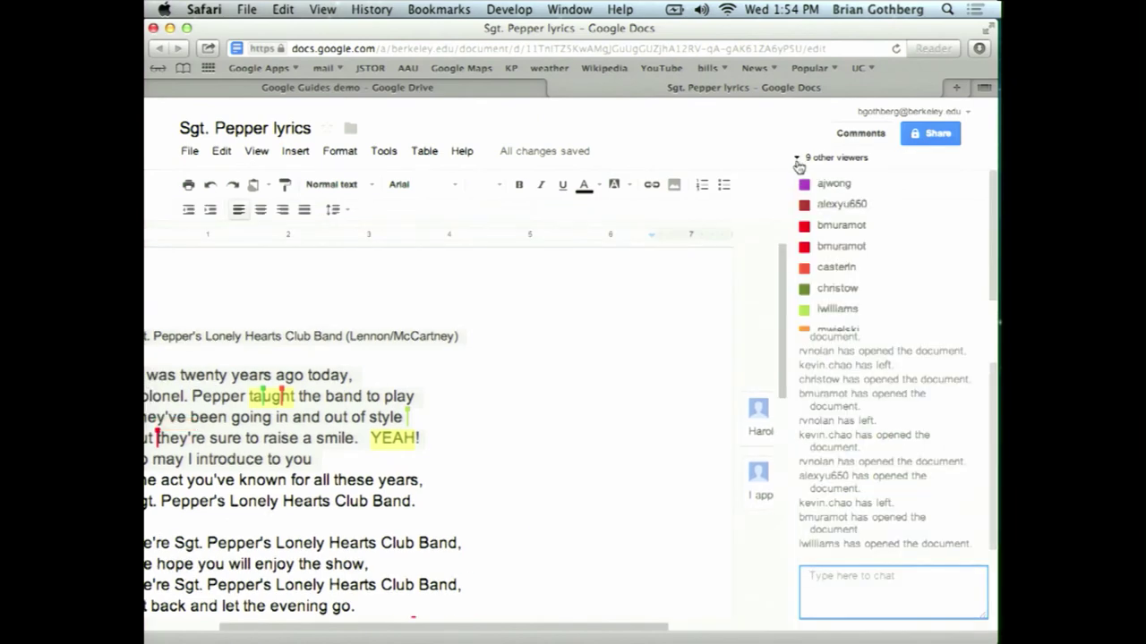
left_click(825, 184)
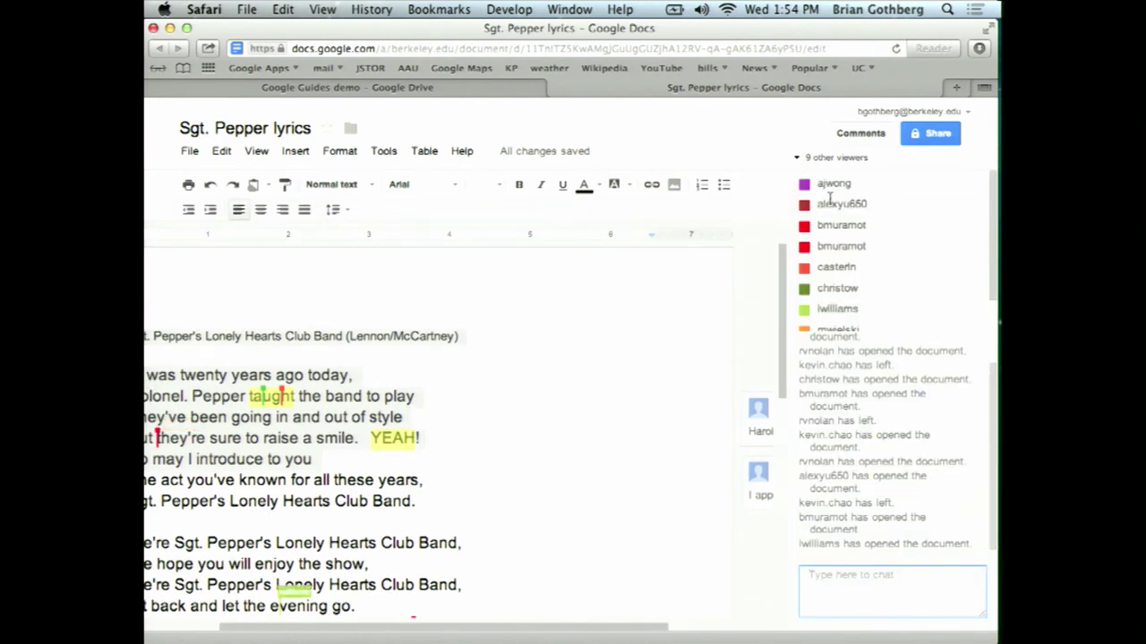
left_click(803, 210)
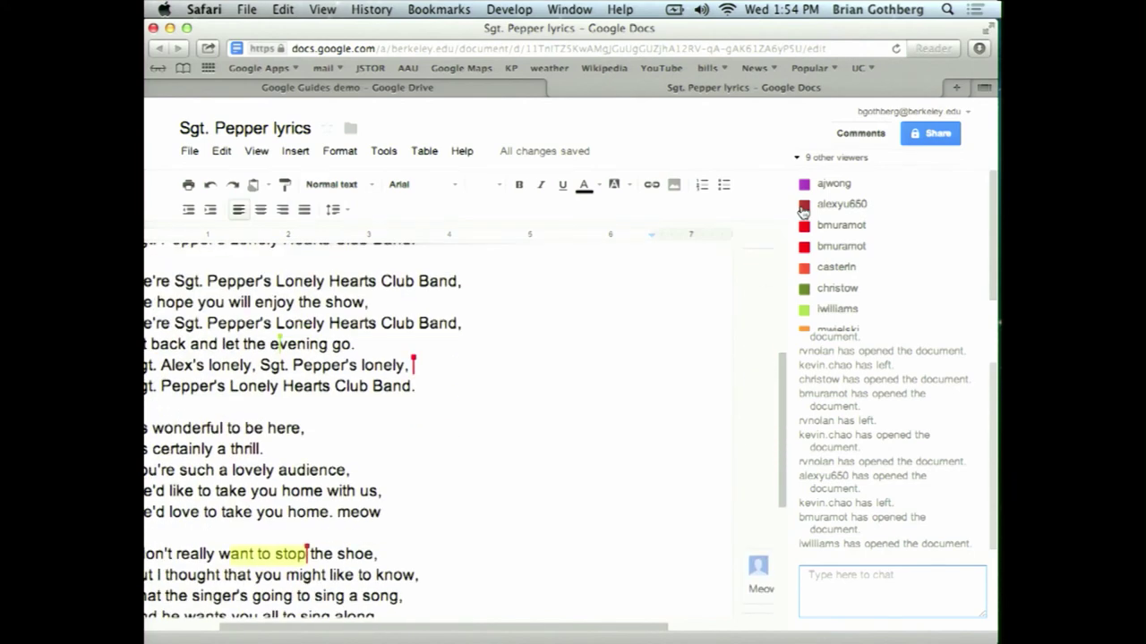
left_click(806, 272)
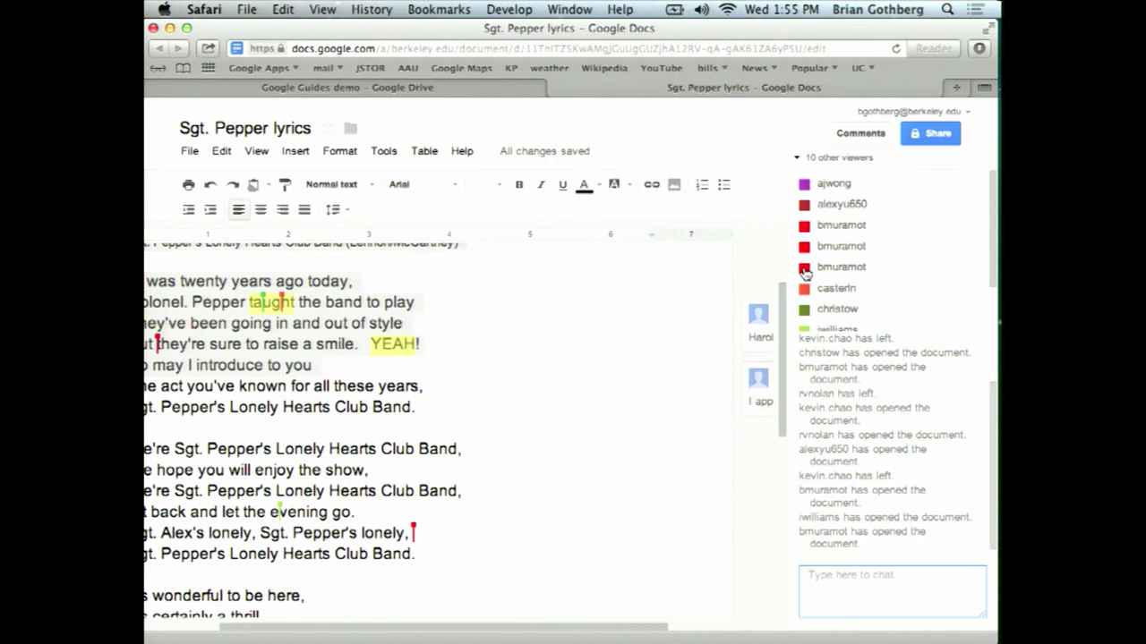
left_click(796, 161)
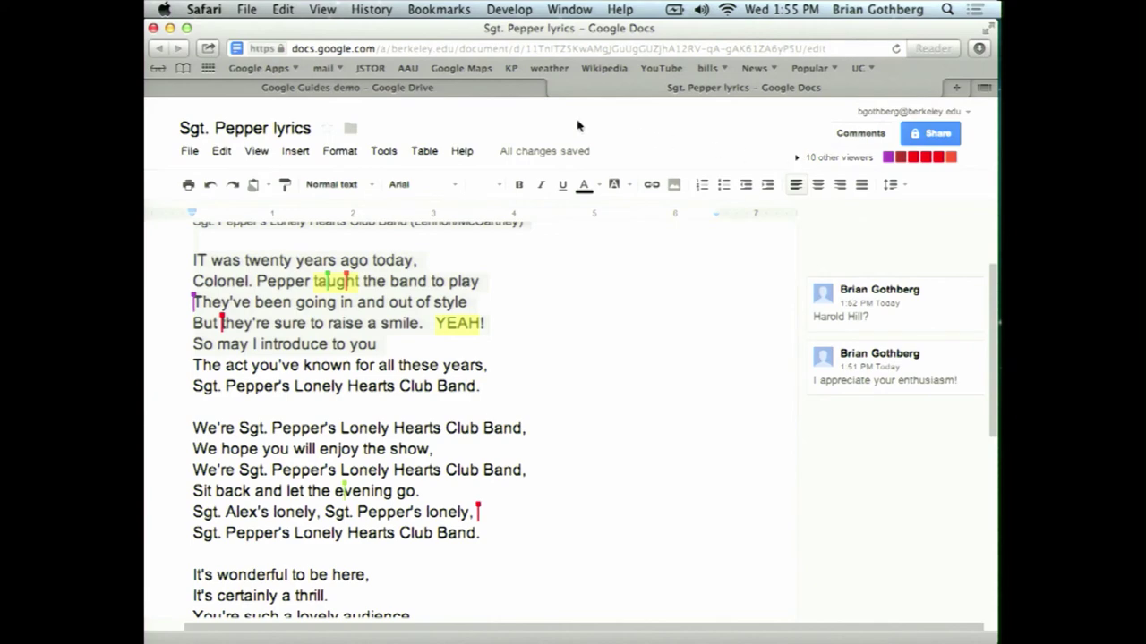
- Open the document's revision history and step back through the earlier revisions to the one from 1:49 PM to examine each collaborator's changes
left_click(191, 152)
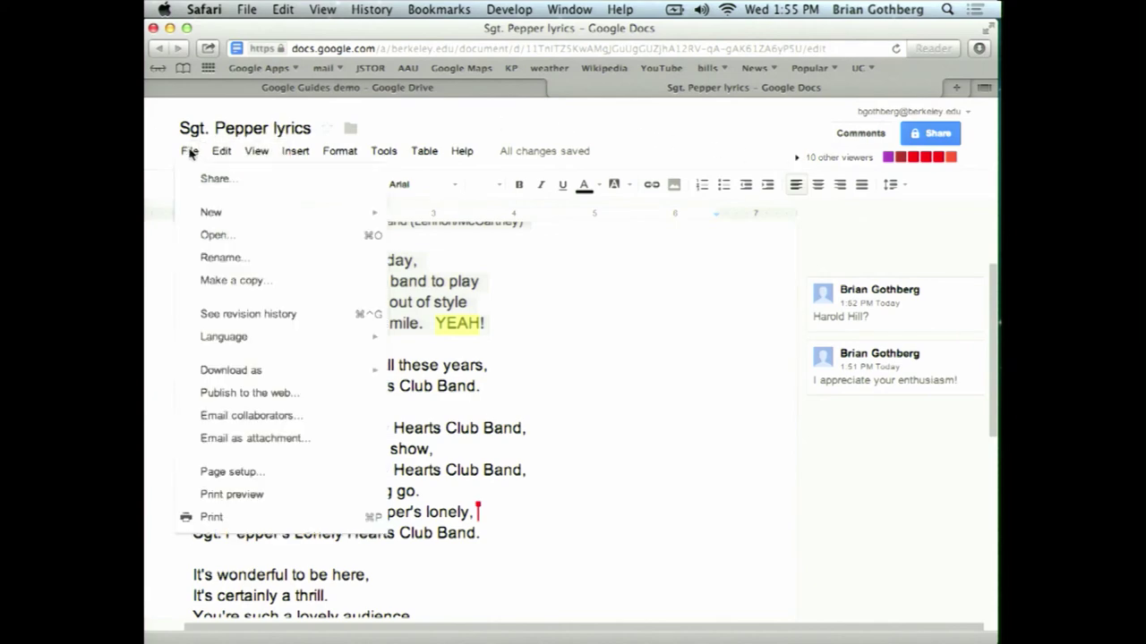
left_click(229, 315)
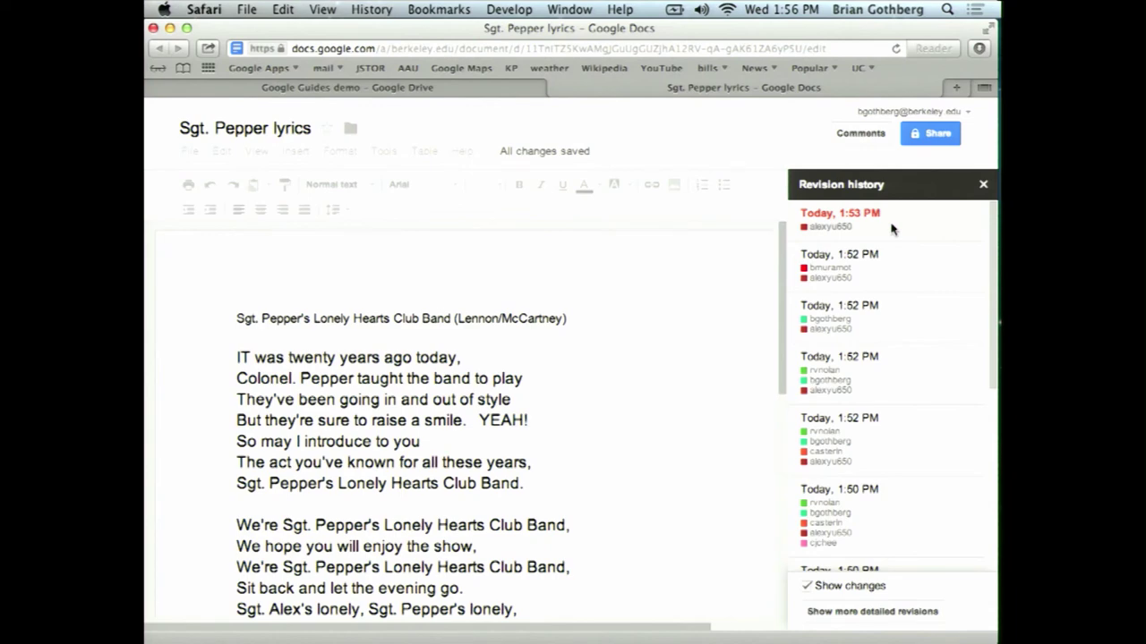
left_click(888, 259)
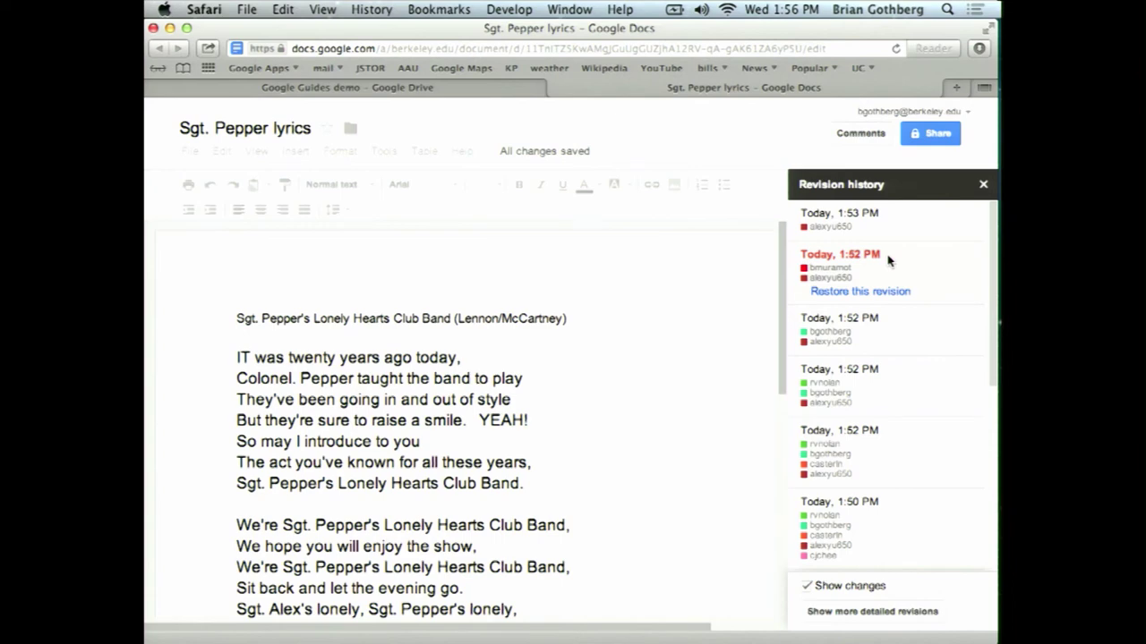
left_click(880, 325)
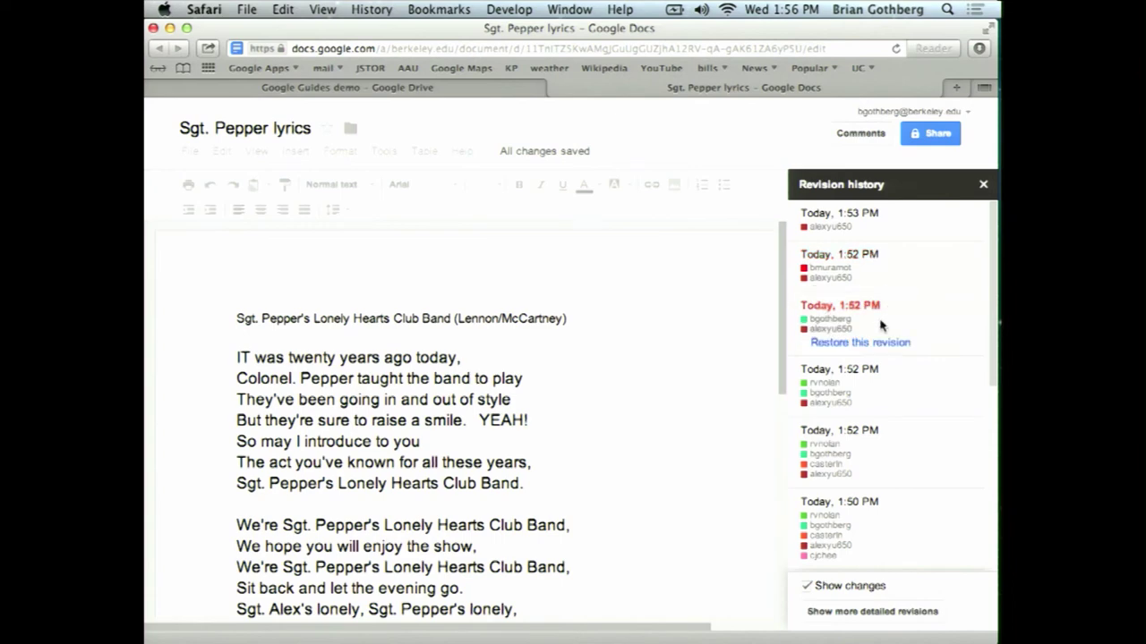
left_click(884, 377)
left_click(885, 438)
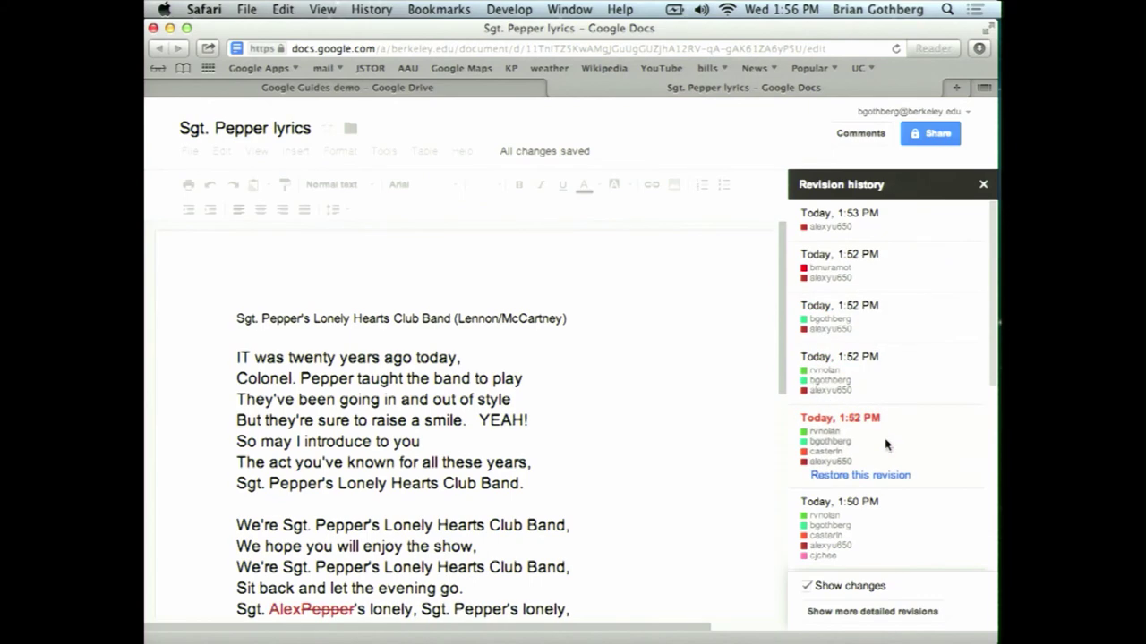
left_click(882, 515)
key("Down")
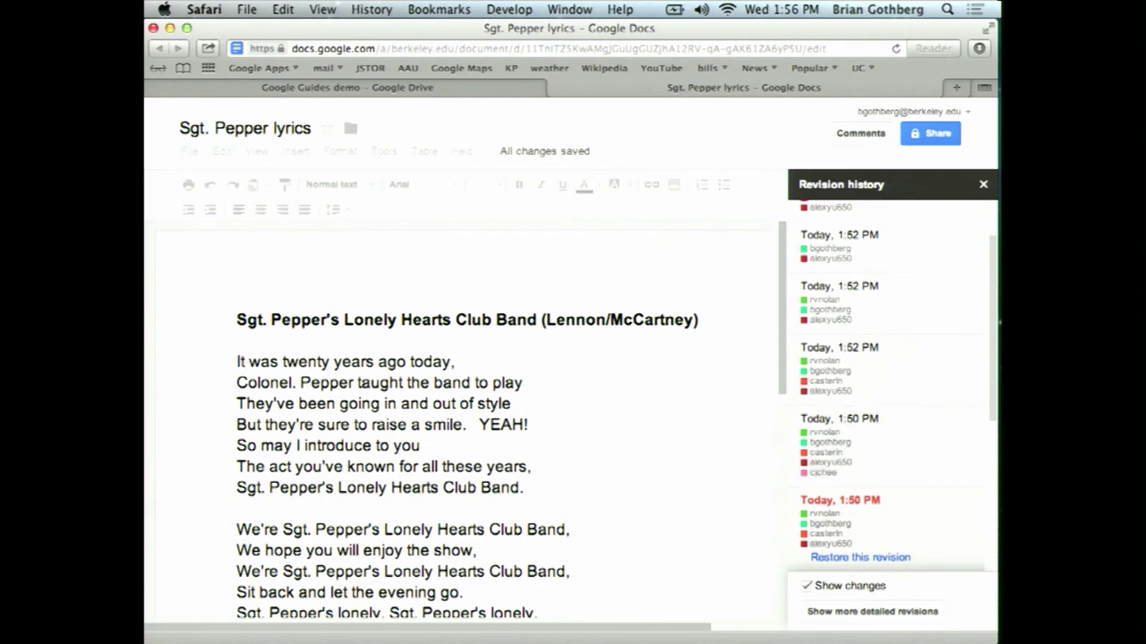
key("Down")
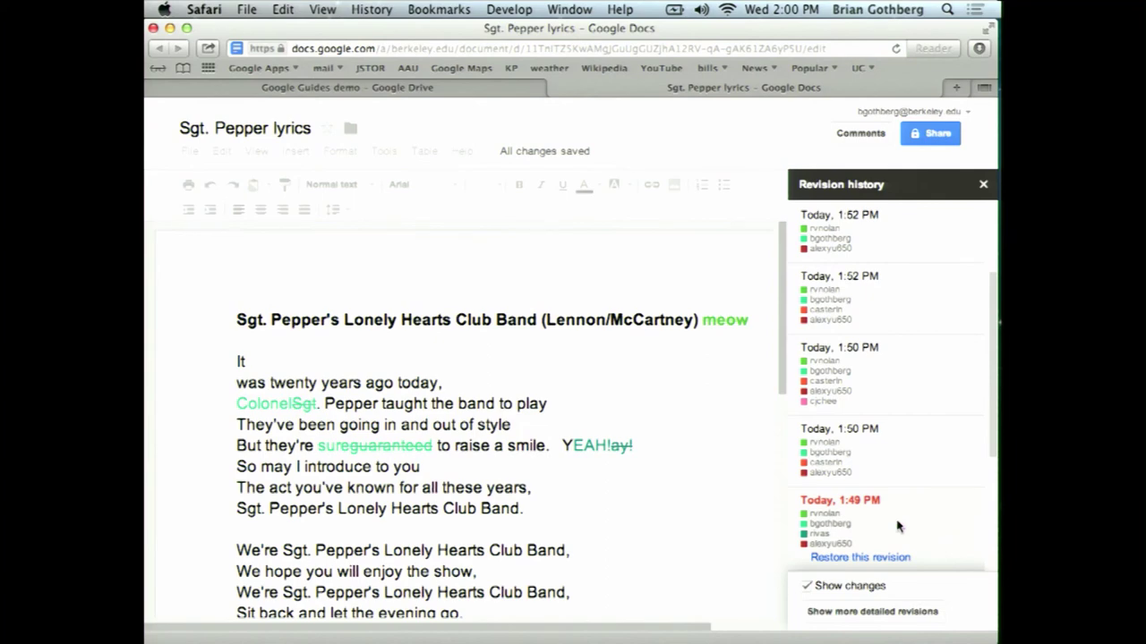
- Close the lyrics document, open the squares spreadsheet from the Google Guides demo folder, and create a form from it
key("super+w")
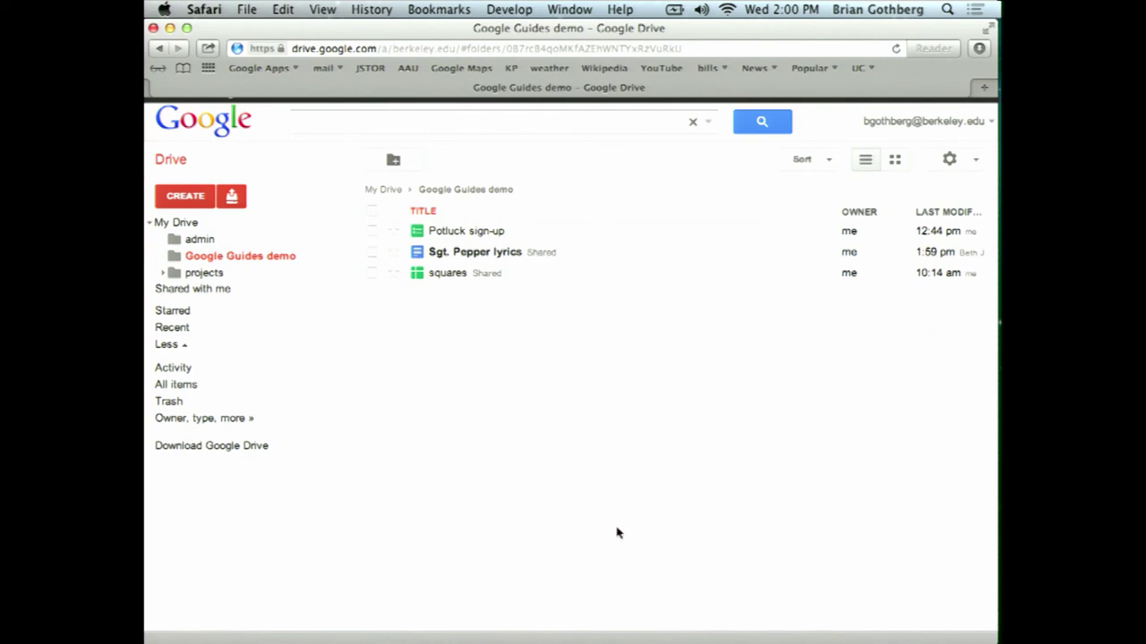
left_click(451, 278)
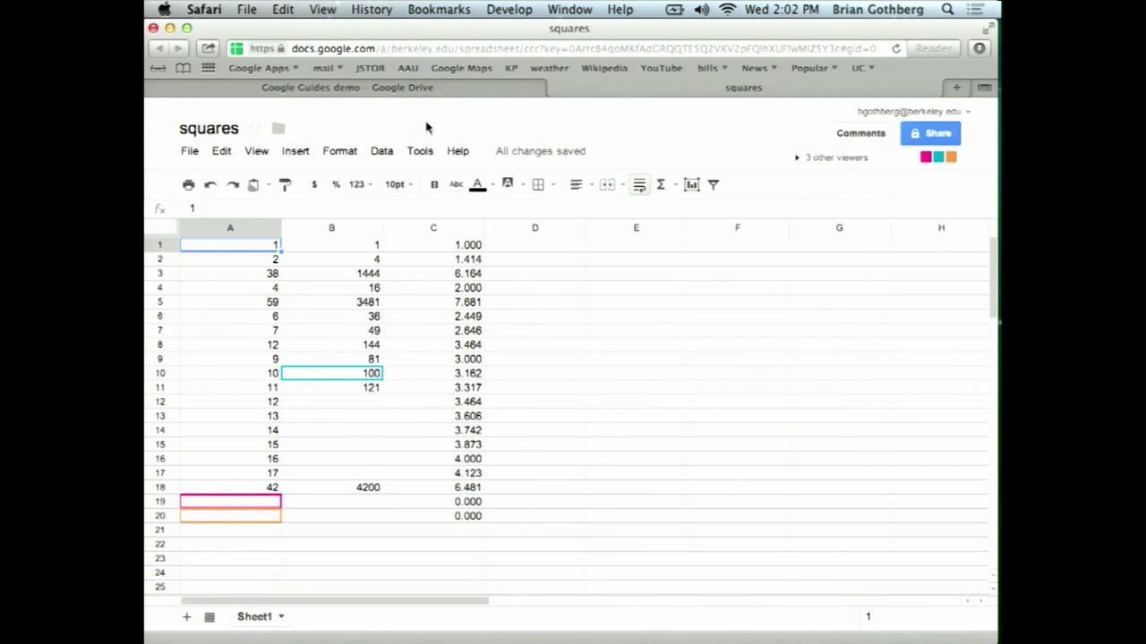
left_click(420, 152)
left_click(419, 152)
left_click(420, 152)
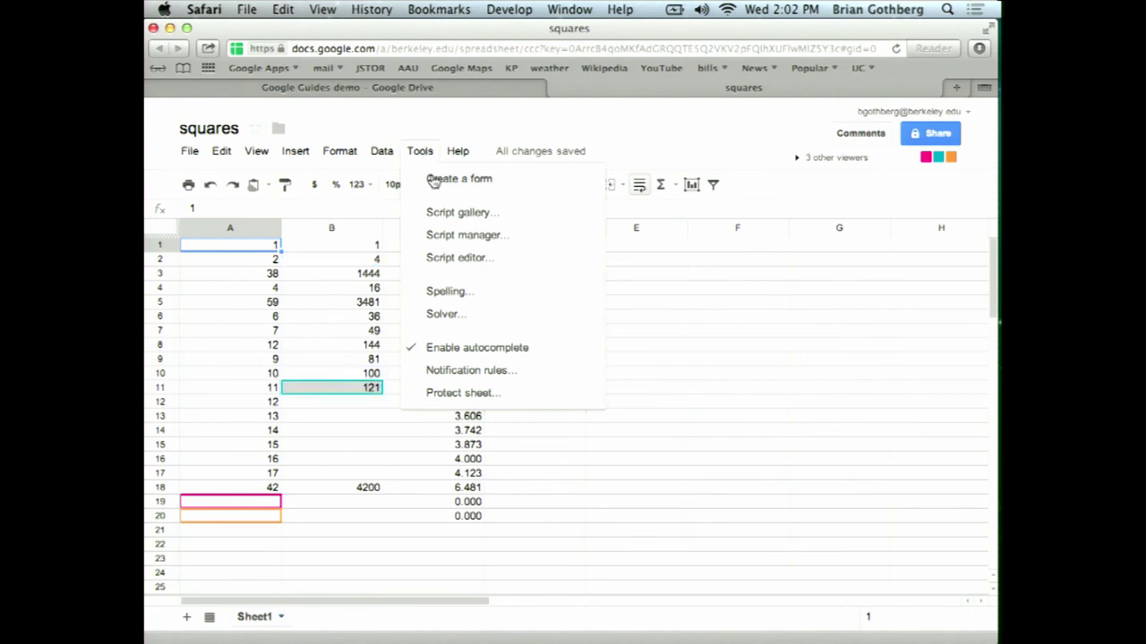
left_click(433, 180)
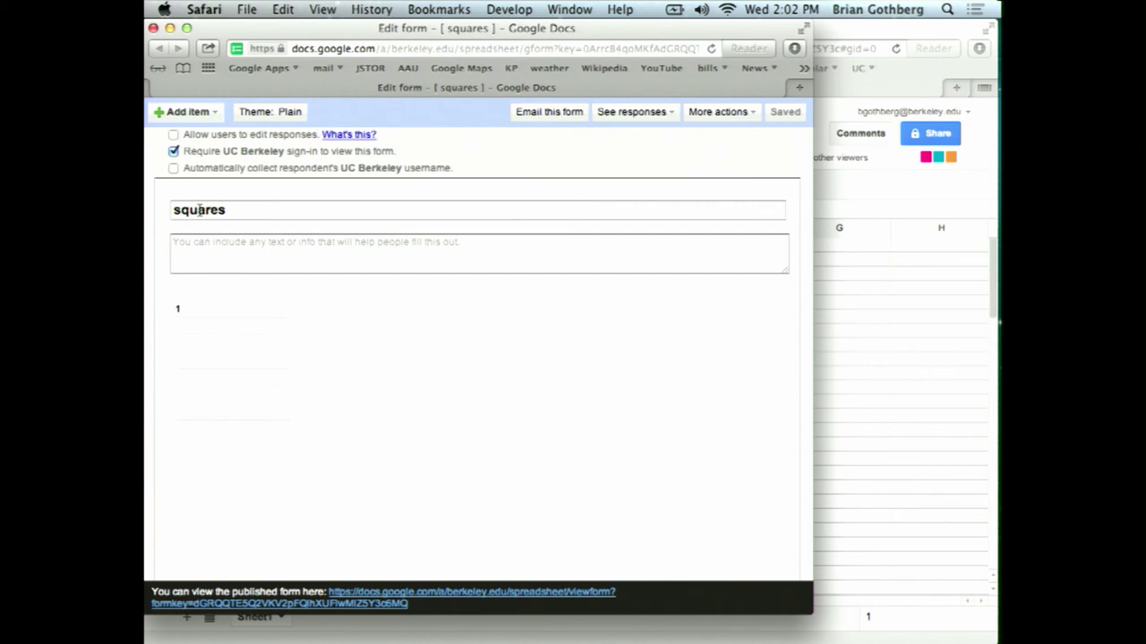
- Open the form's first question for editing and look through its title, help text and available question types
left_click(205, 249)
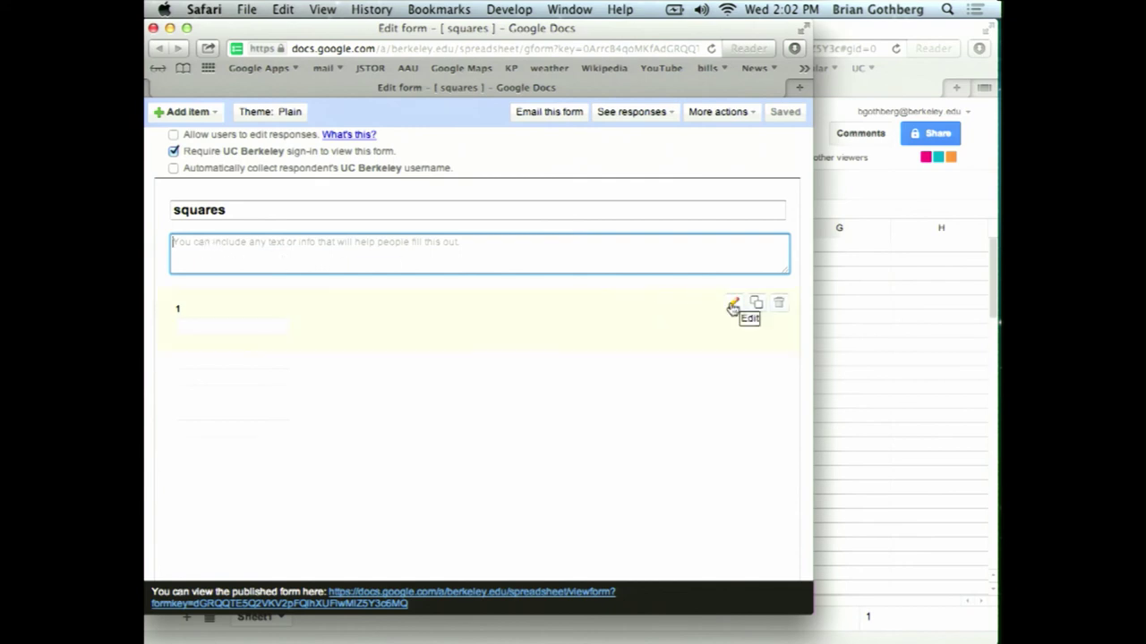
left_click(731, 305)
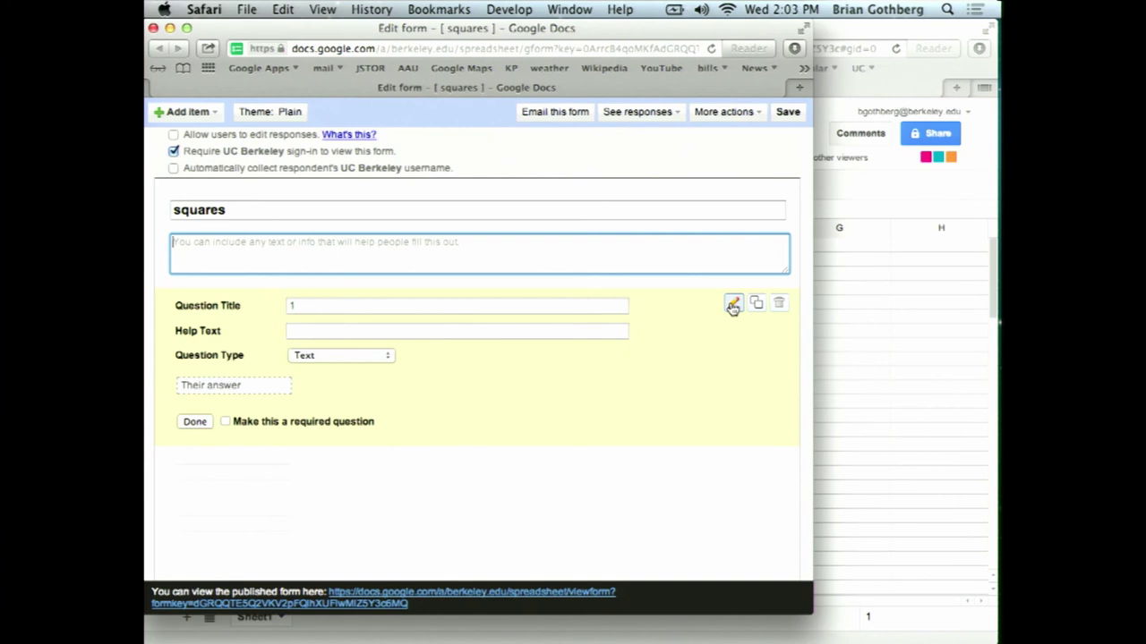
left_click(436, 304)
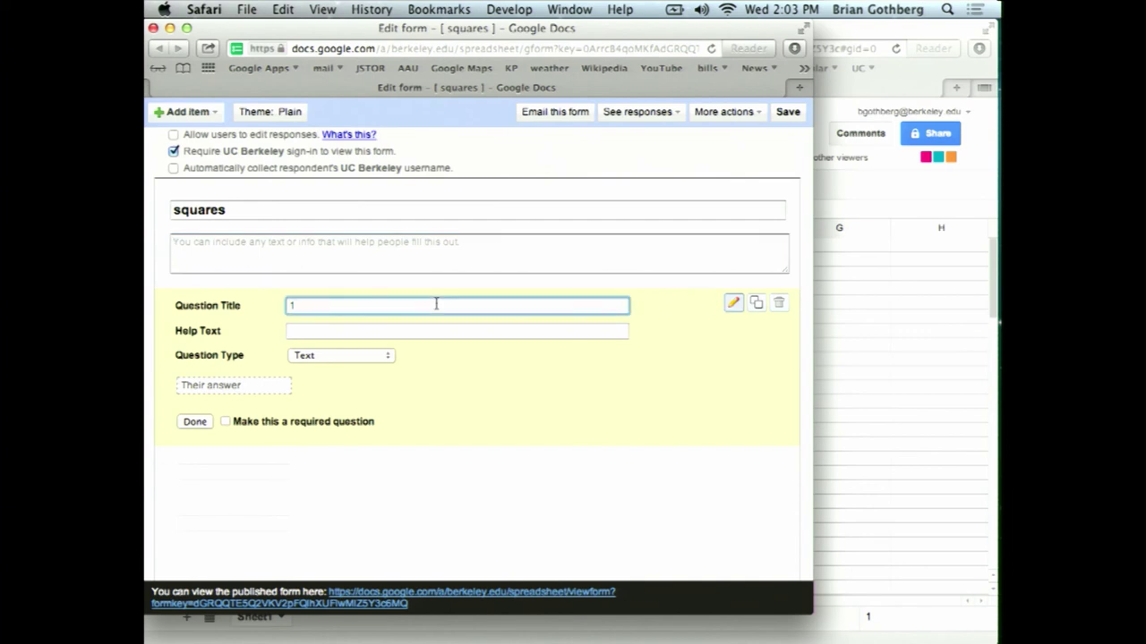
left_click(431, 329)
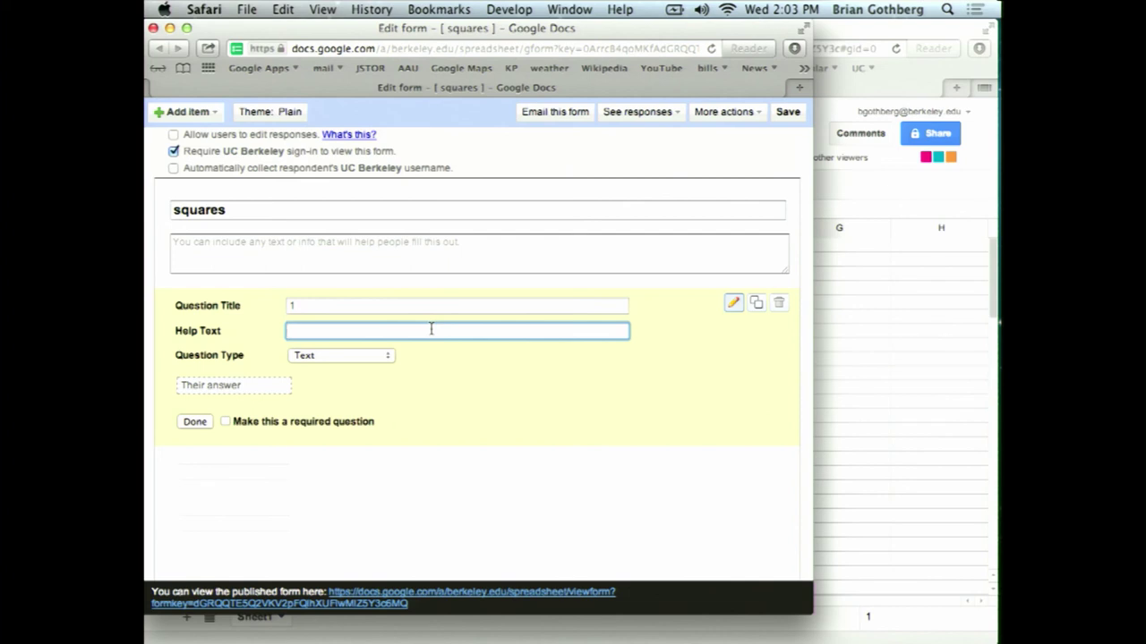
left_click(374, 356)
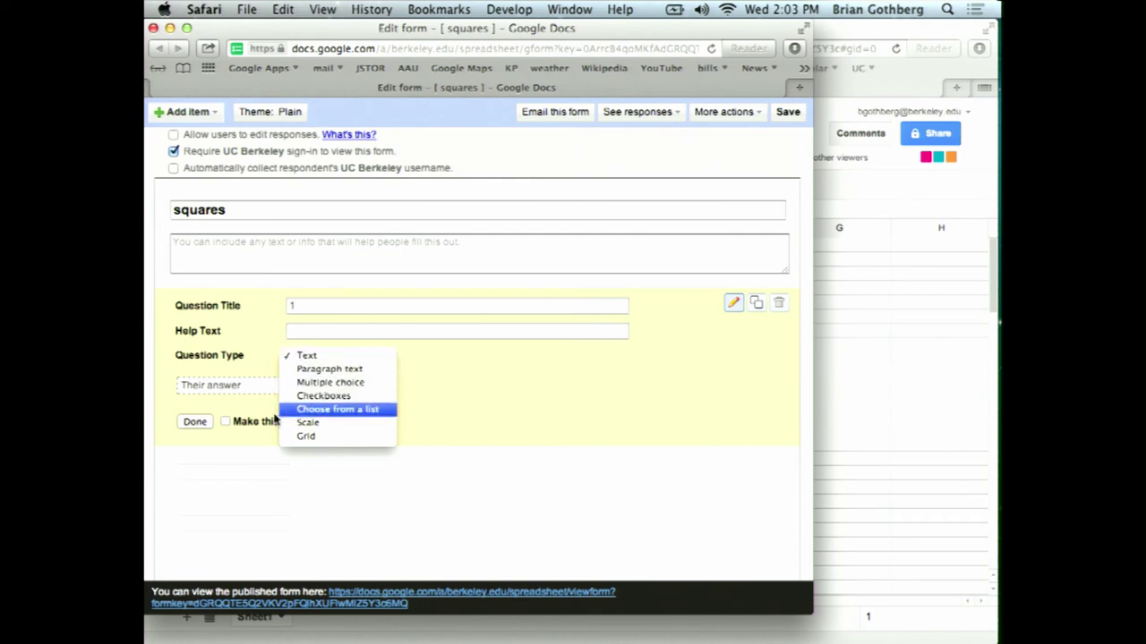
left_click(246, 414)
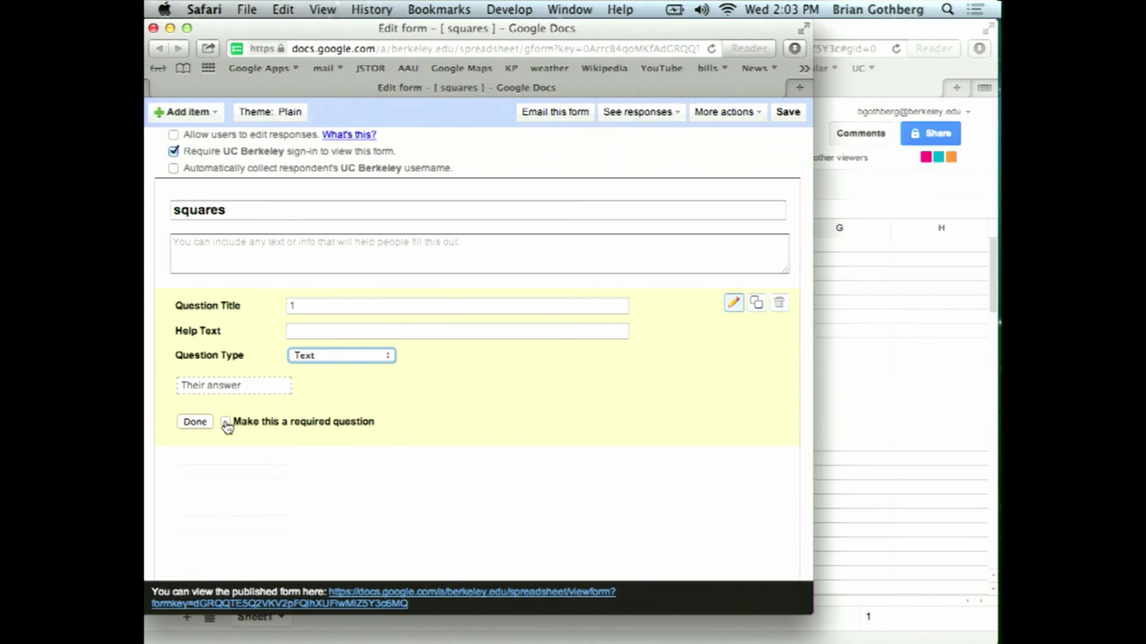
- Set the question title to "Number?" and its help text to "Please tell me your house number", and finish editing the question
left_click(307, 306)
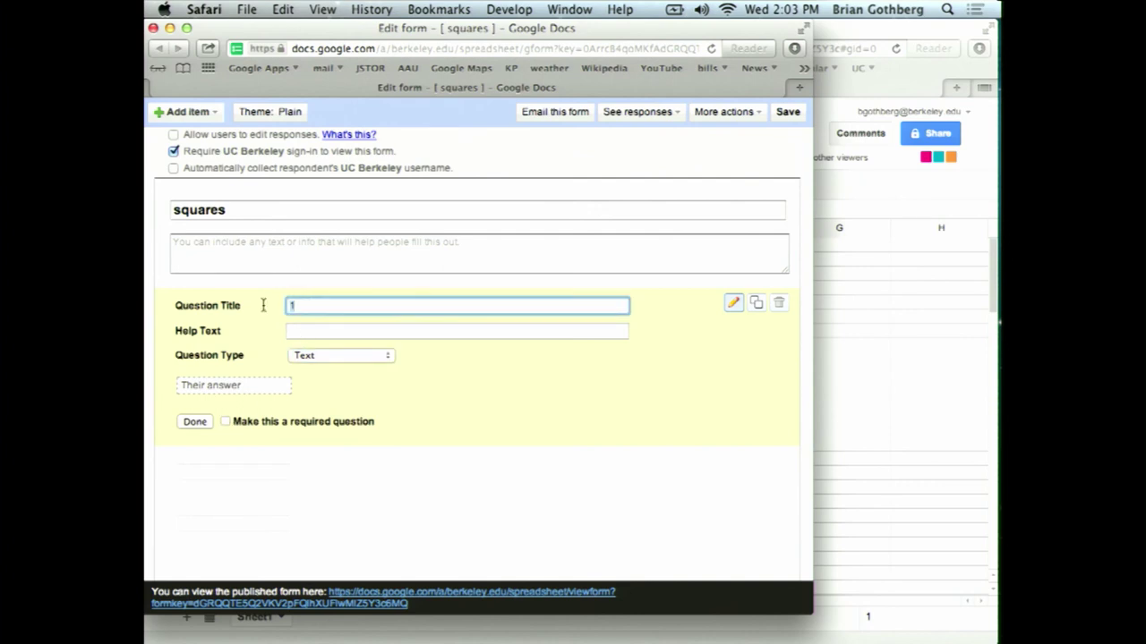
type("Numer")
key("BackSpace")
key("BackSpace")
type("ber?")
left_click(456, 331)
type("Please tell me your house number")
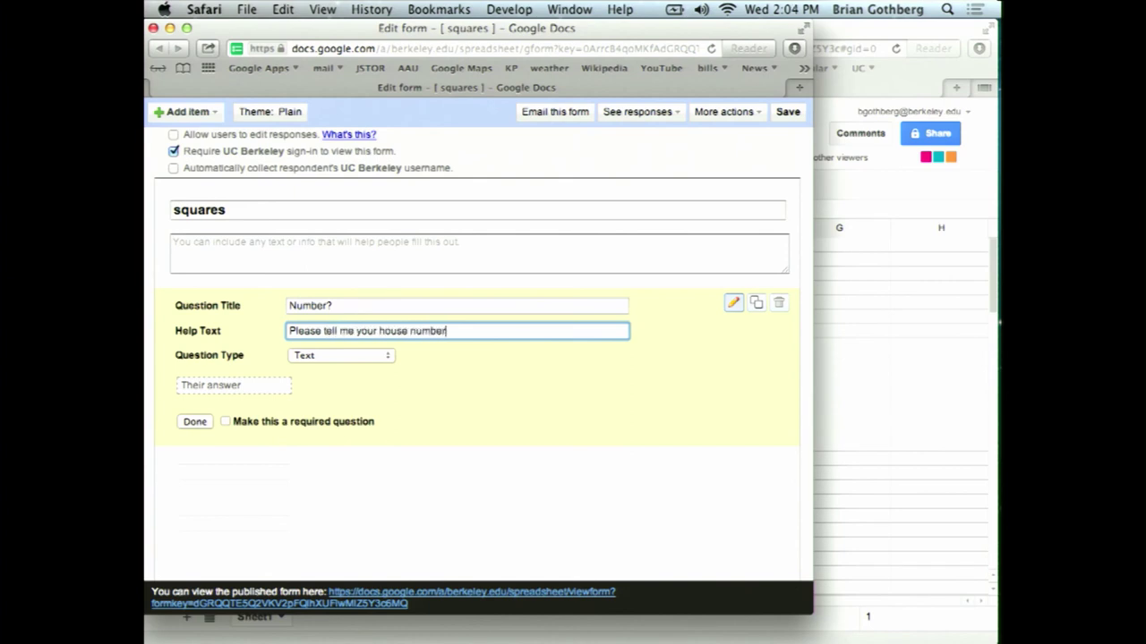
left_click(194, 422)
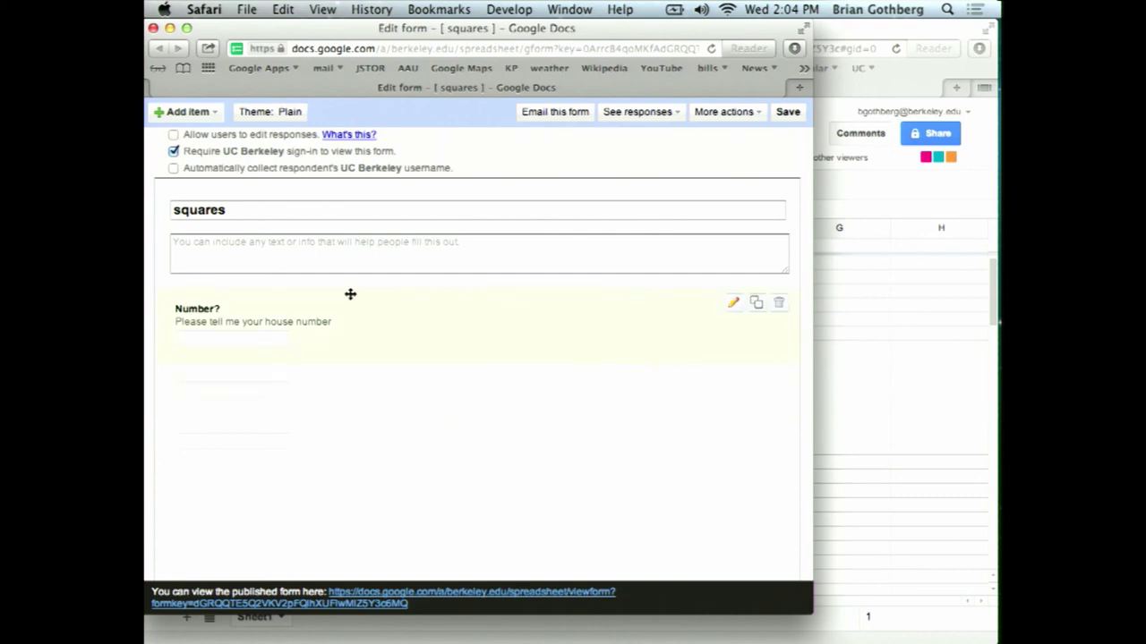
- View the item types that can be added to the form, and close the form and the squares spreadsheet
left_click(187, 112)
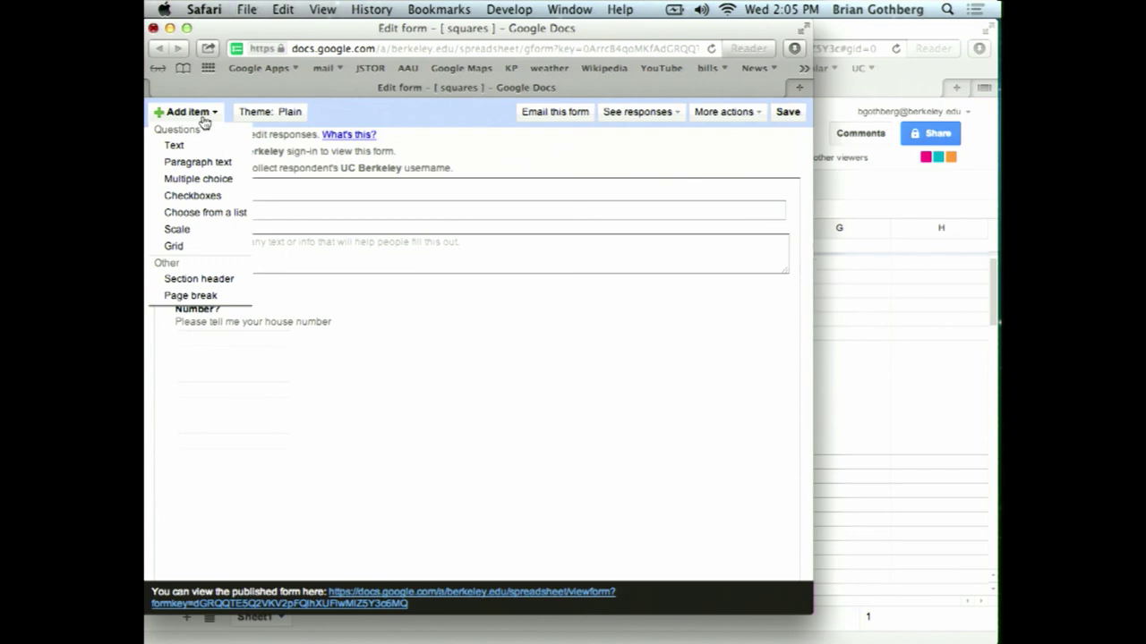
key("super+w")
key("super+w")
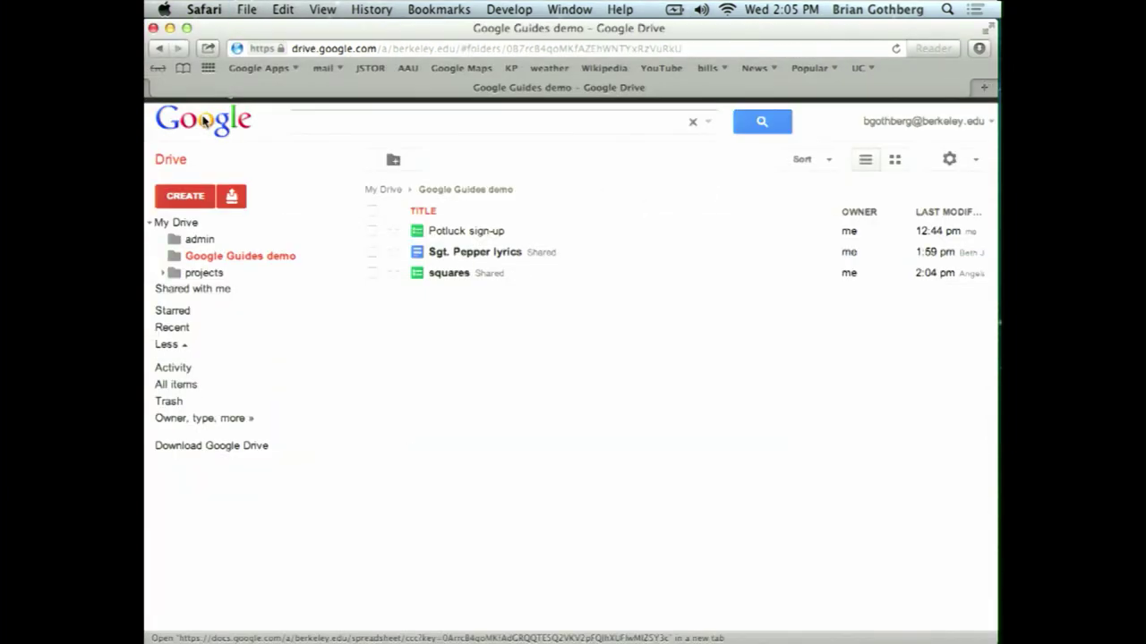
- Open the Potluck sign-up spreadsheet from the Google Guides demo folder and select all of its cells
left_click(448, 231)
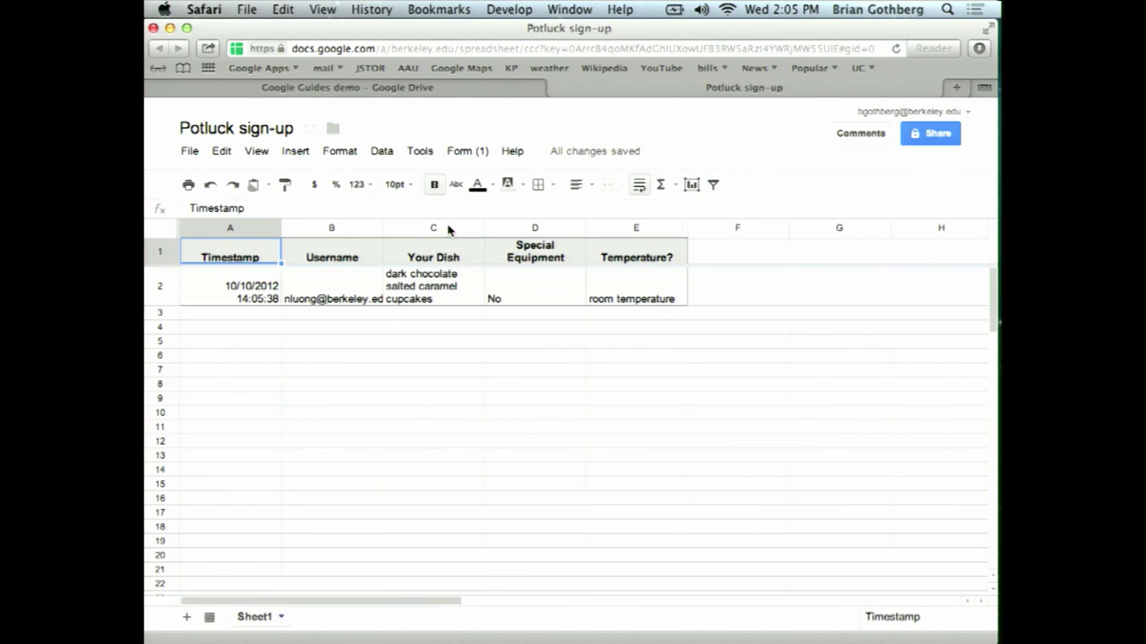
left_click(162, 234)
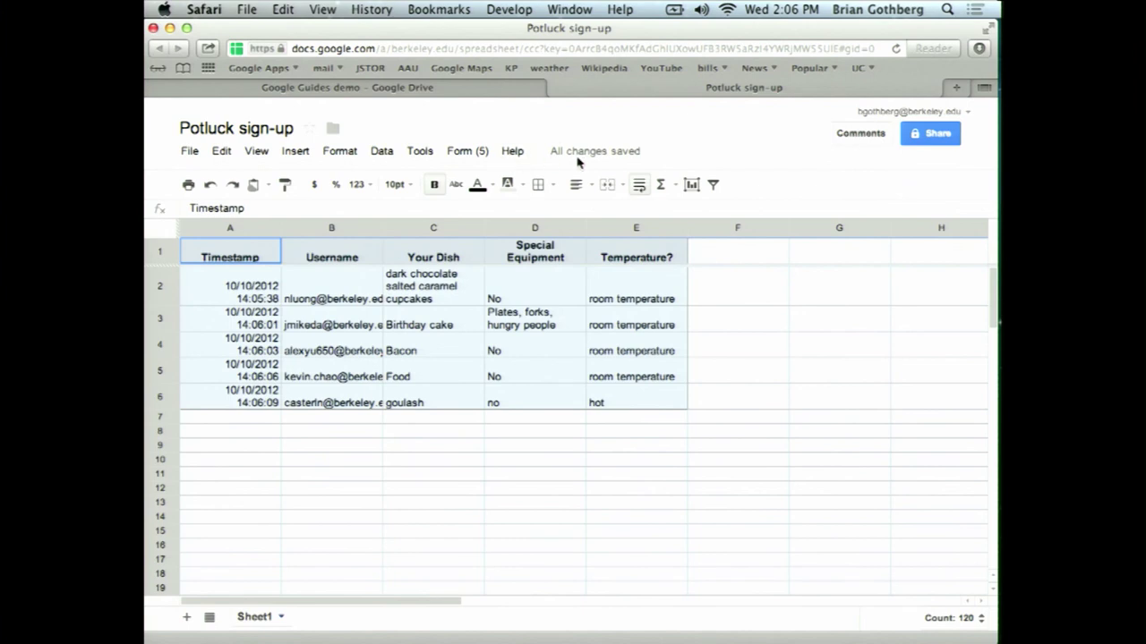
- Align all cells of the sheet to the top and widen the Username column enough to show the full addresses
mouse_move(627, 159)
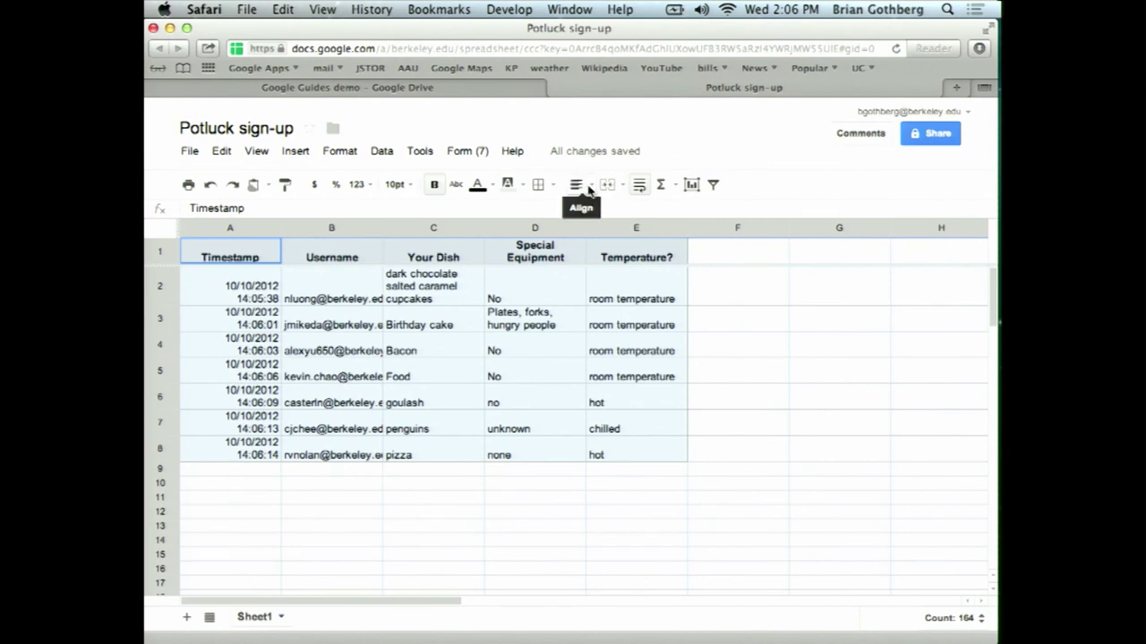
left_click(590, 186)
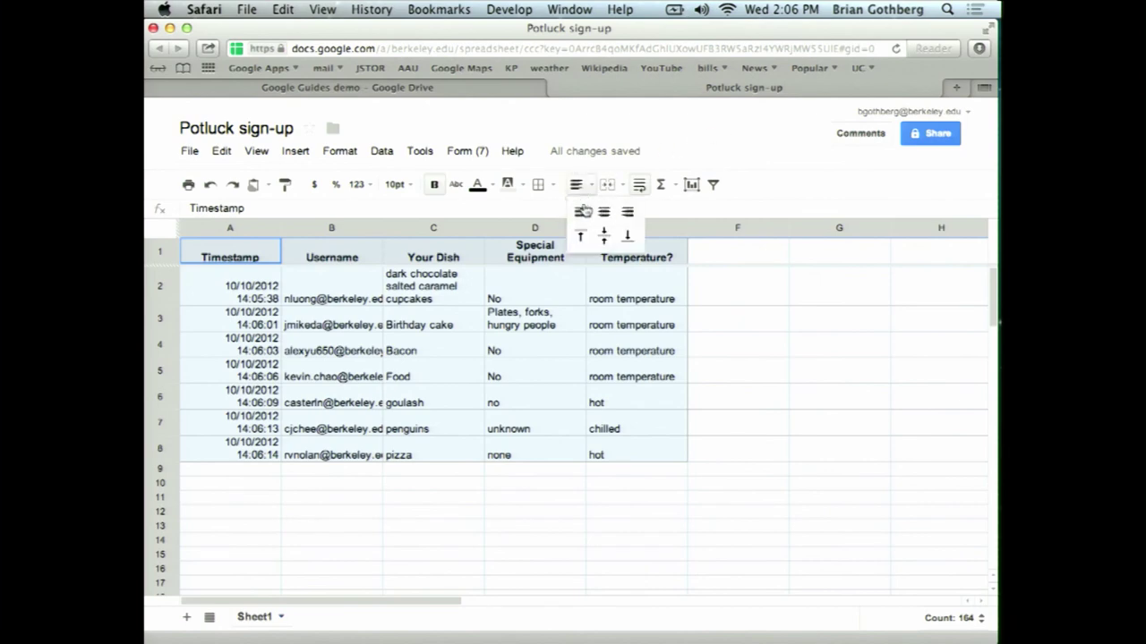
left_click(579, 236)
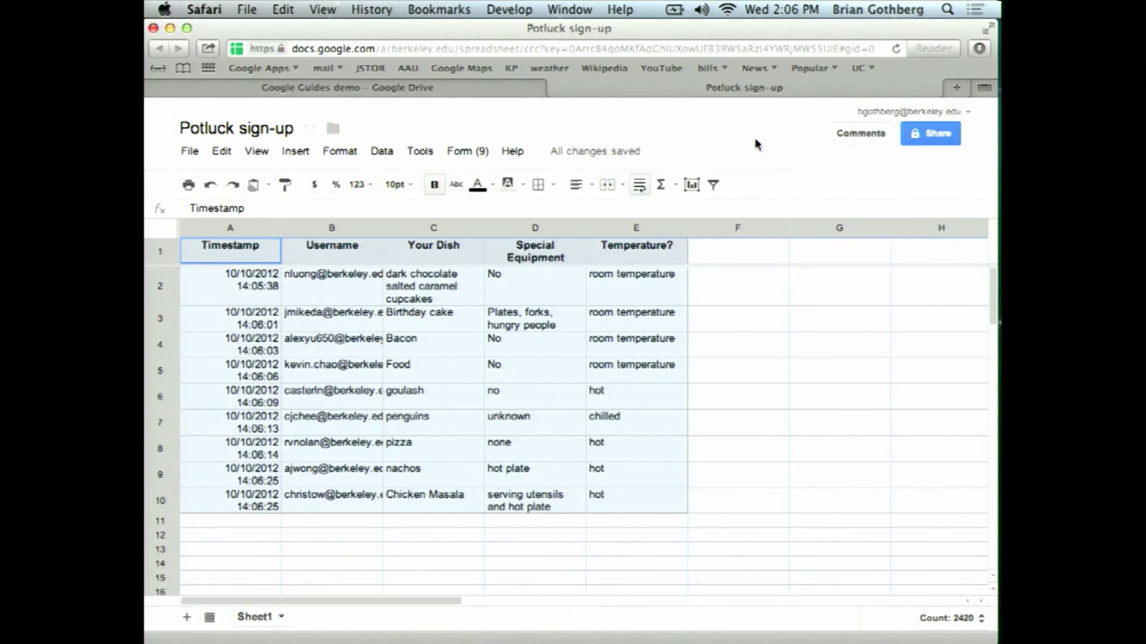
left_click(345, 225)
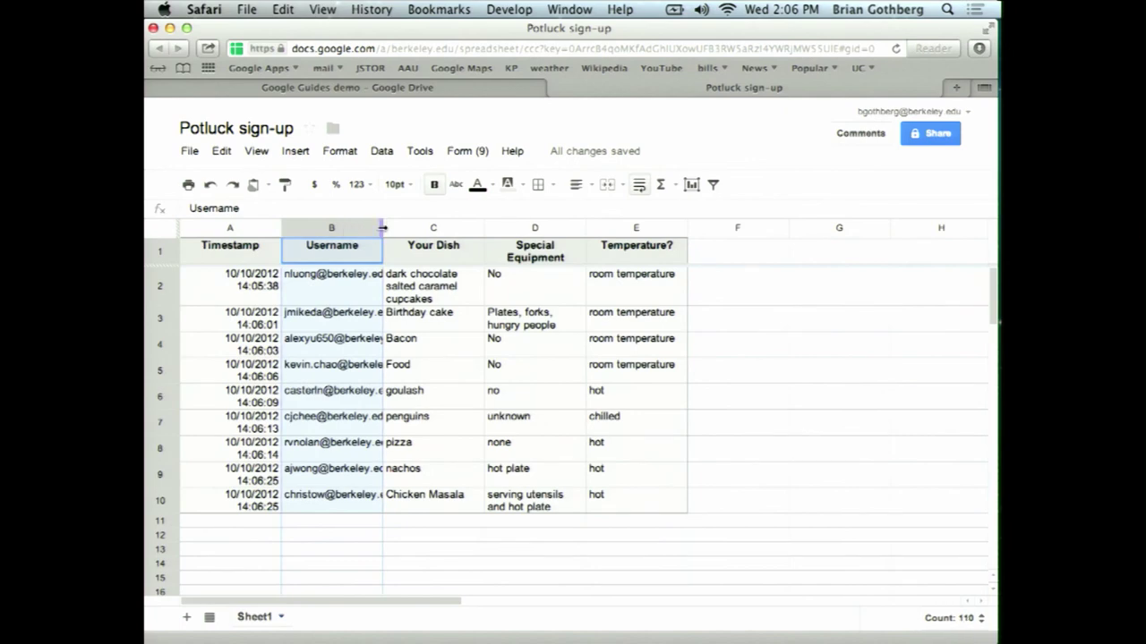
left_click_drag(383, 229, 454, 229)
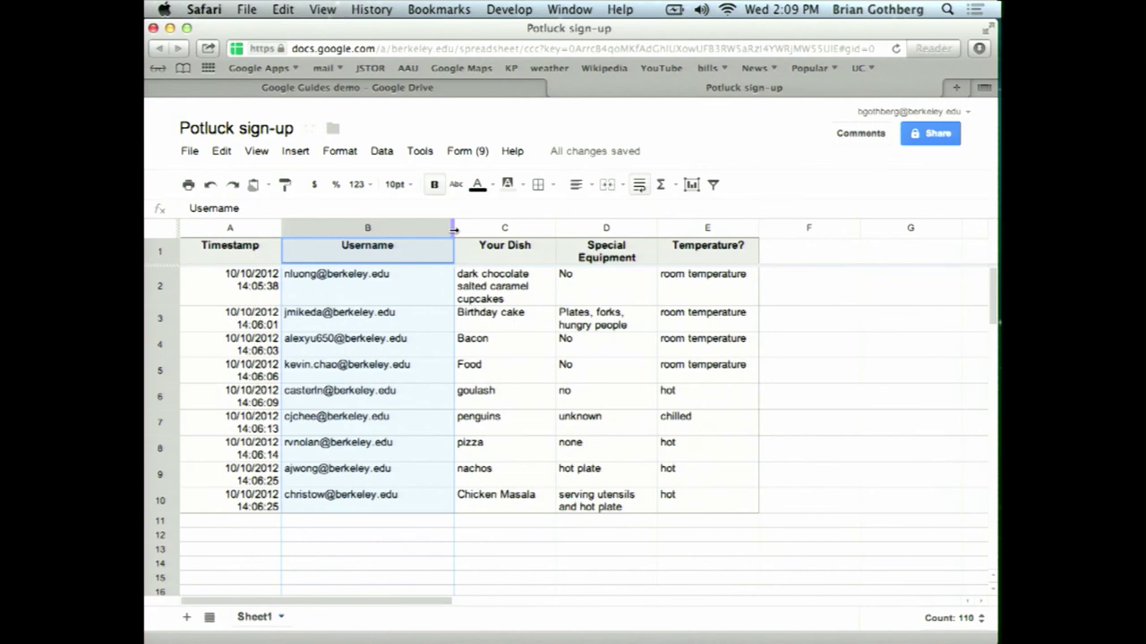
- Insert an empty column between the Your Dish and Special Equipment columns
left_click(621, 229)
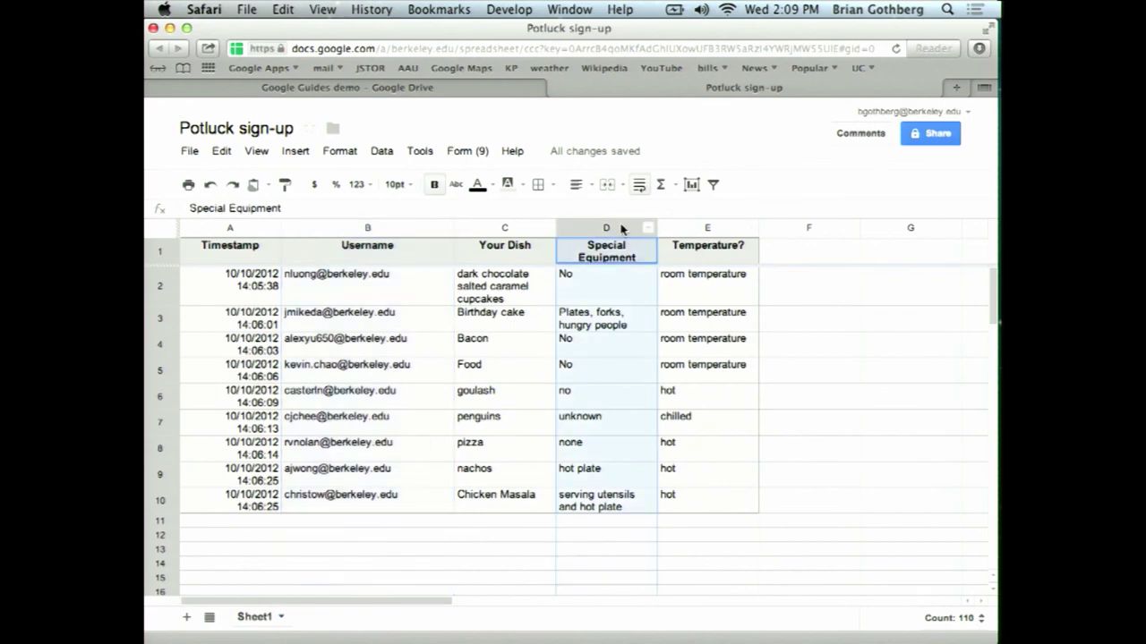
left_click(292, 152)
left_click(301, 179)
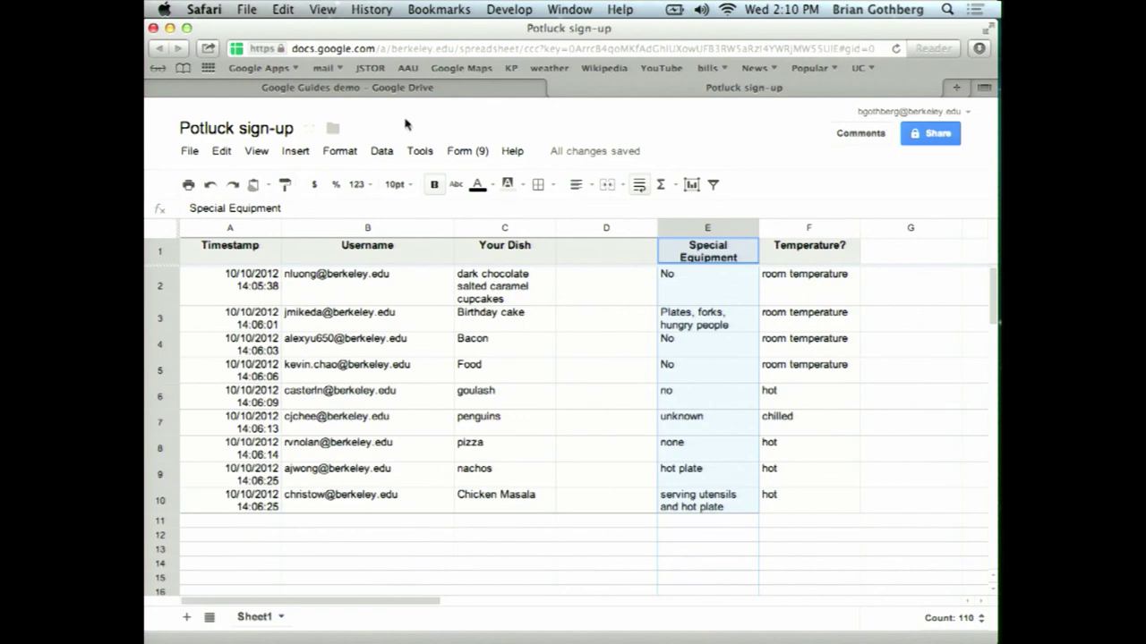
- Install and authorize the Insert Date script from the Script Gallery's Calendars and Schedules category, and close the gallery
left_click(426, 154)
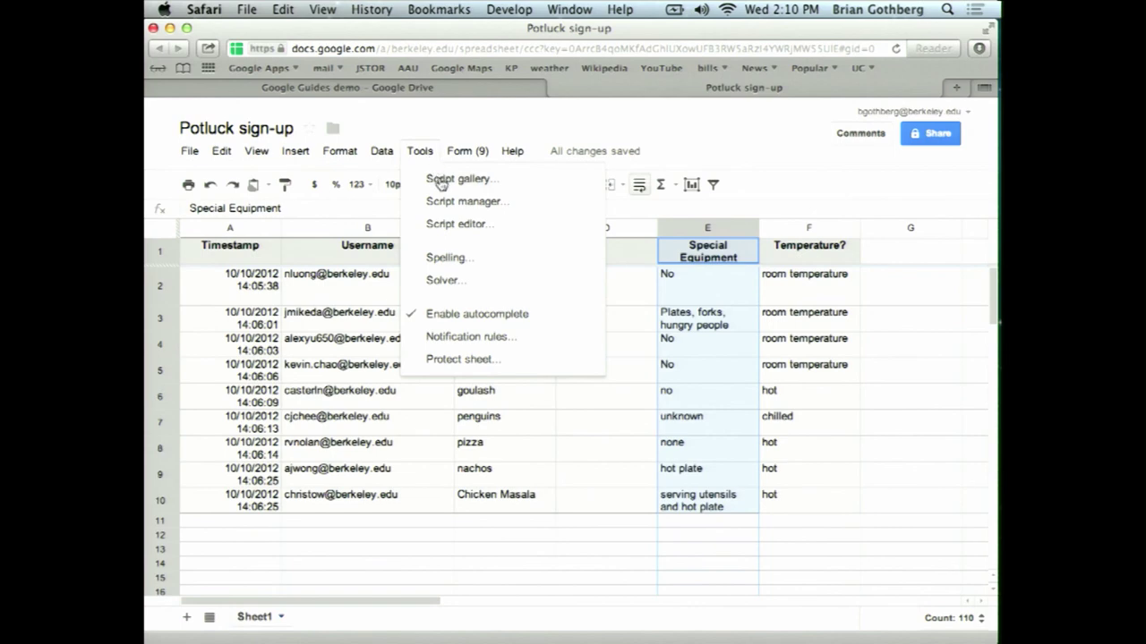
left_click(440, 182)
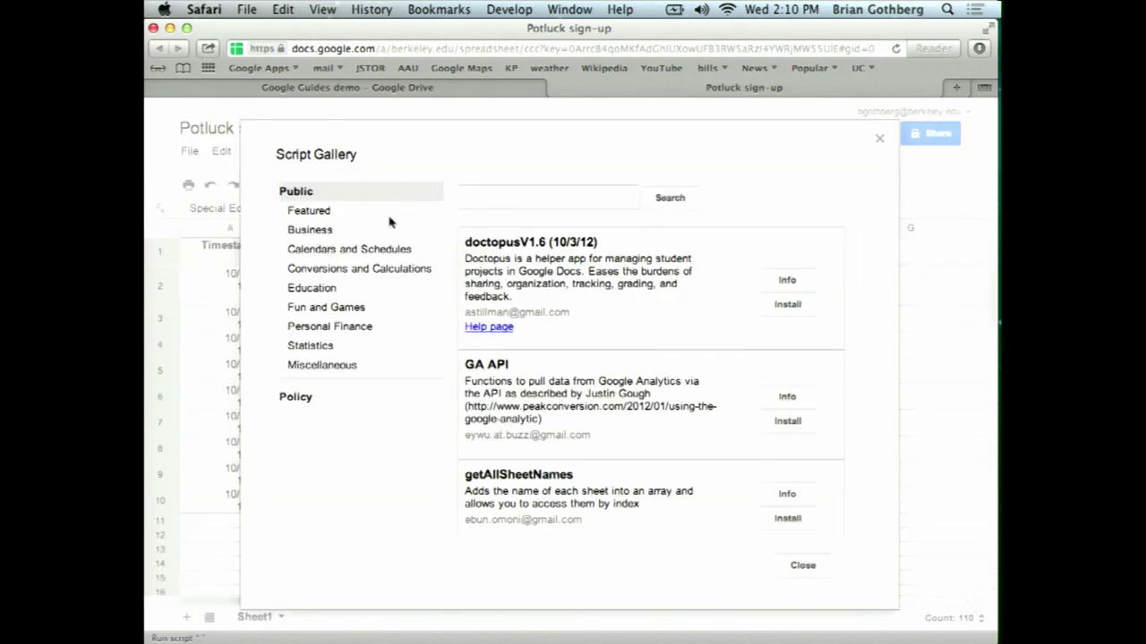
left_click(375, 254)
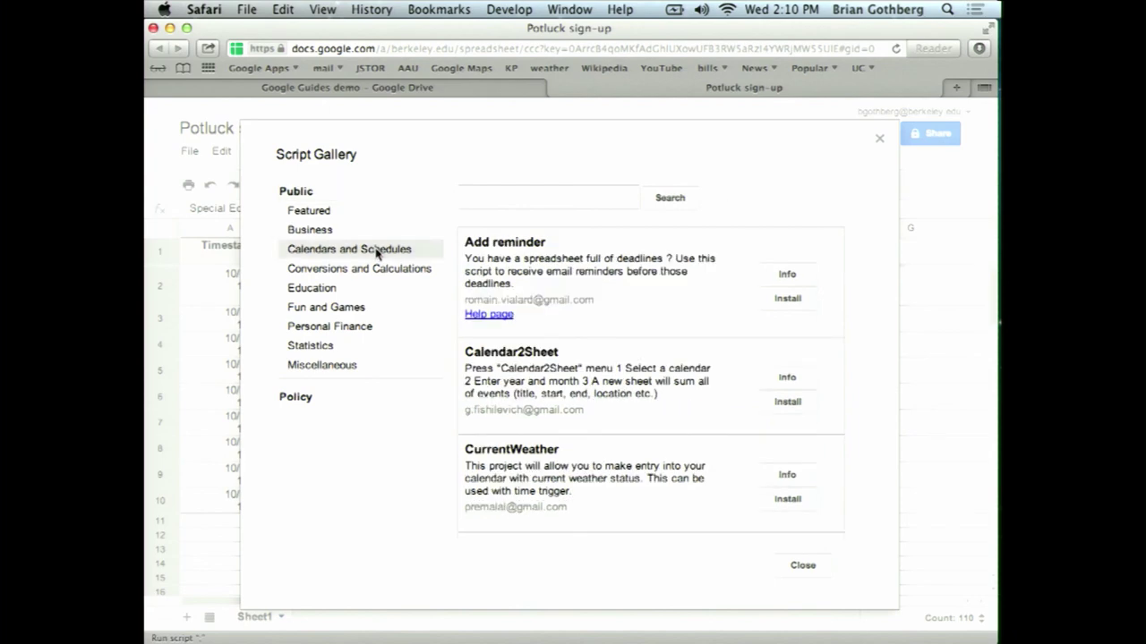
scroll(678, 402, "down", 3)
scroll(677, 402, "down", 3)
scroll(678, 402, "down", 3)
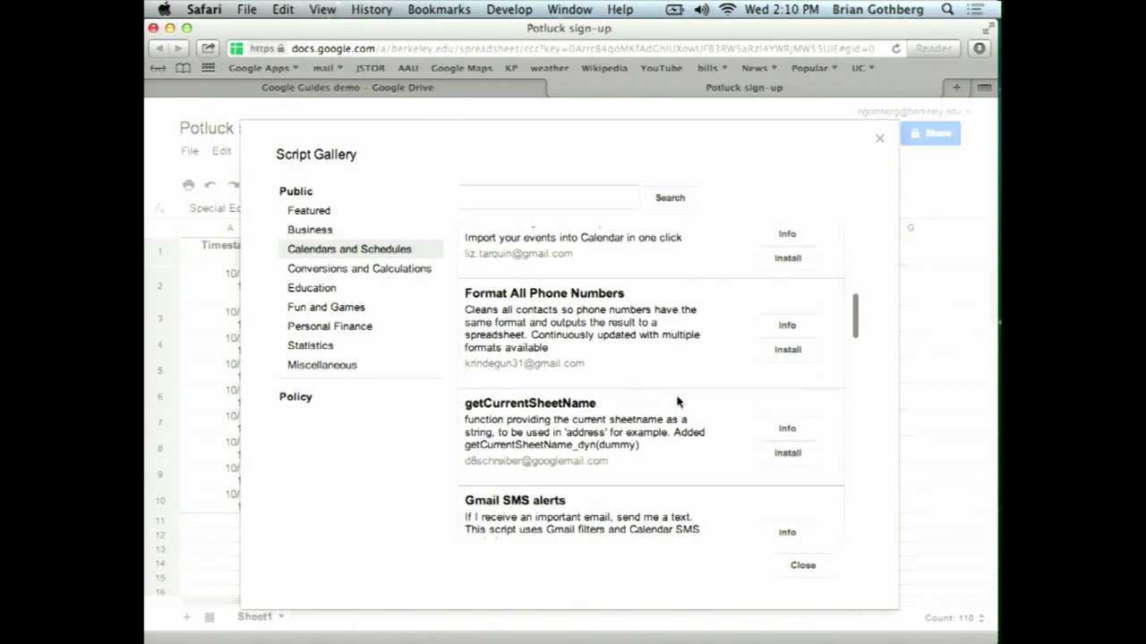
scroll(678, 402, "down", 6)
scroll(678, 402, "down", 1)
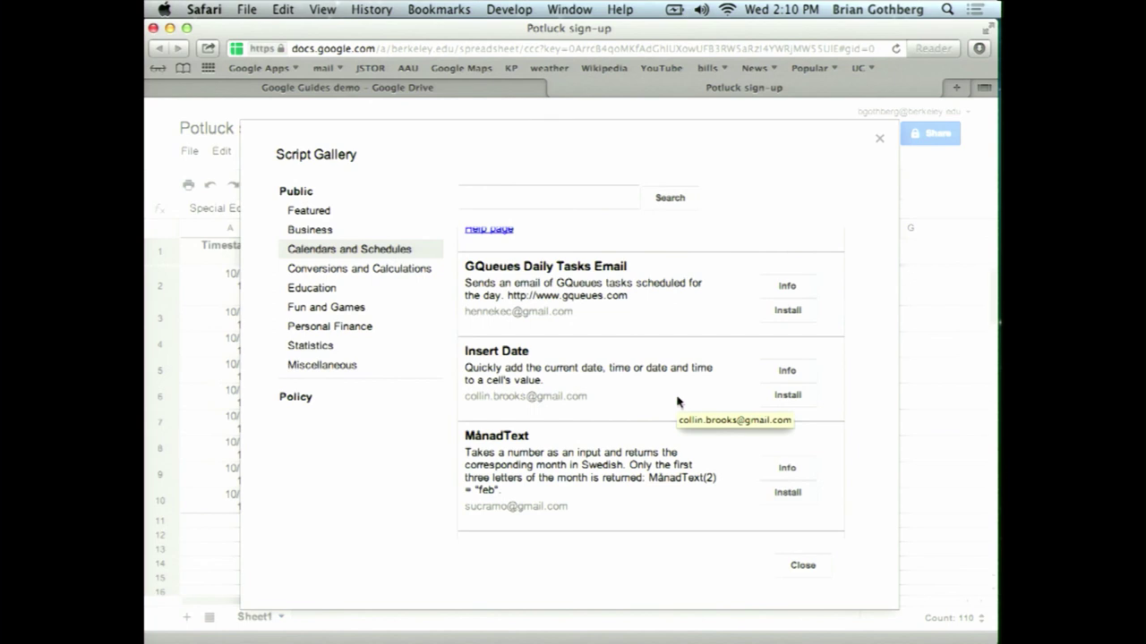
left_click(788, 398)
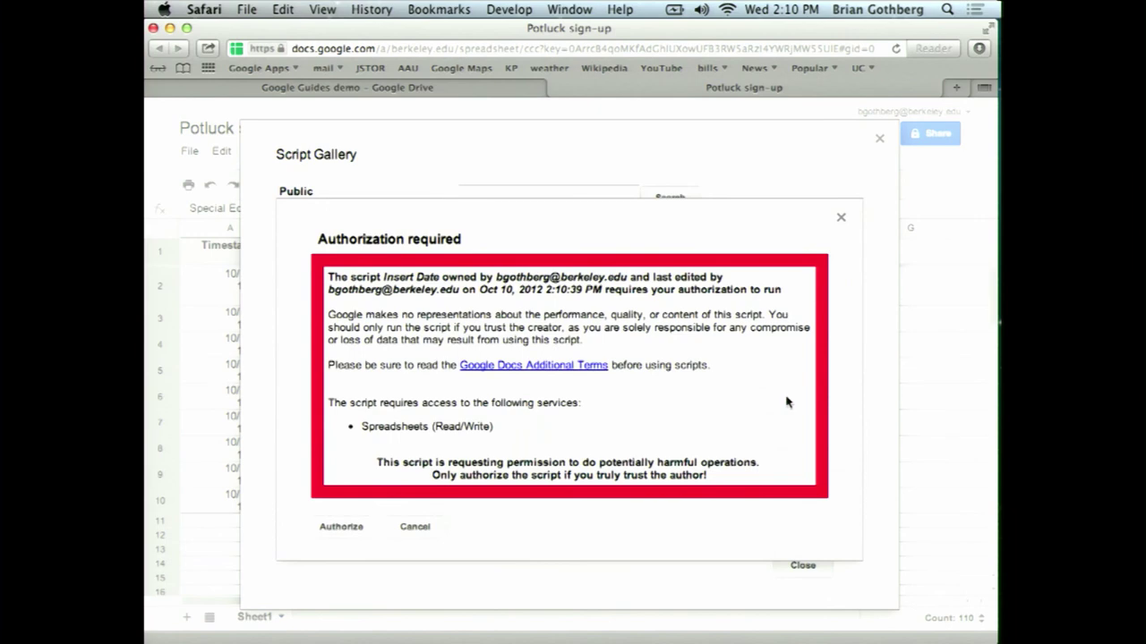
left_click(339, 529)
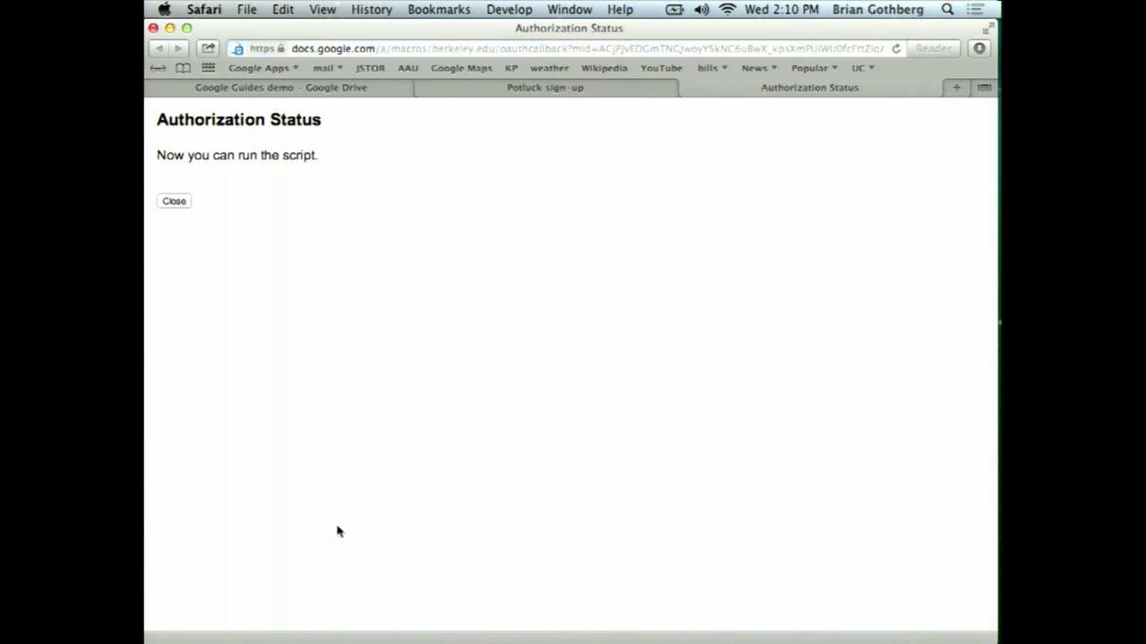
left_click(174, 201)
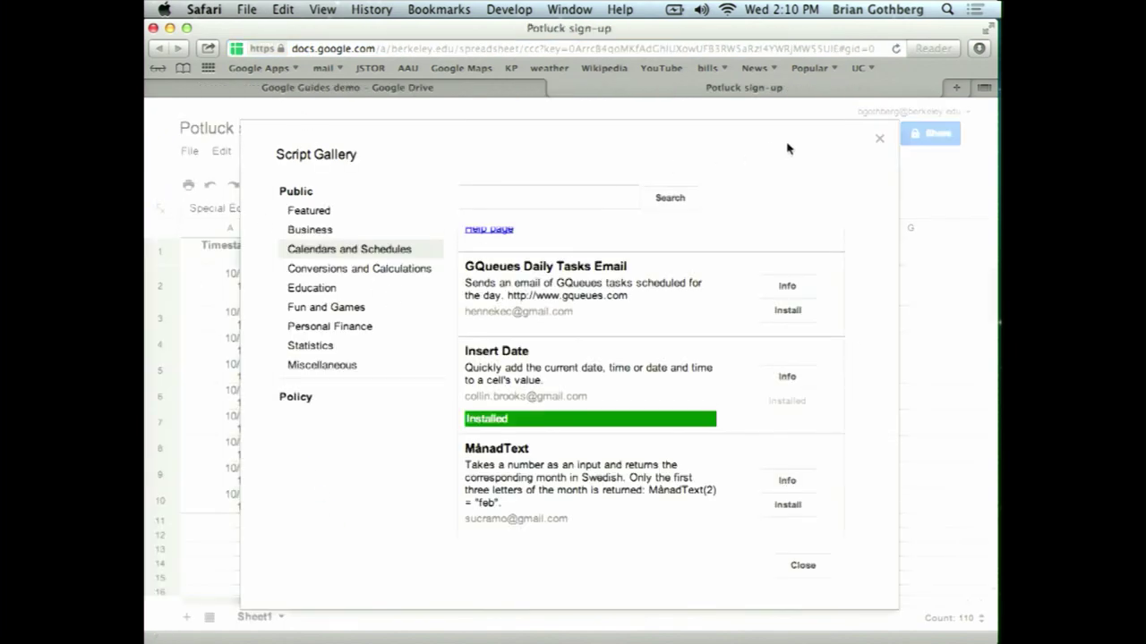
left_click(878, 139)
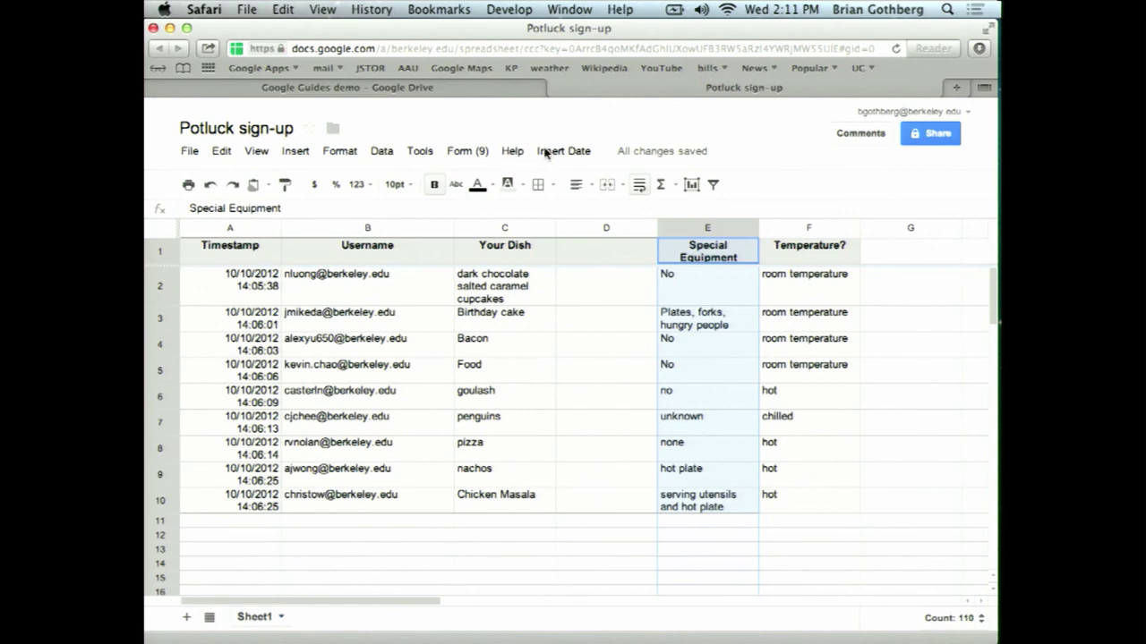
- Insert the current date and time into cell D2 using the Insert Date script
left_click(603, 297)
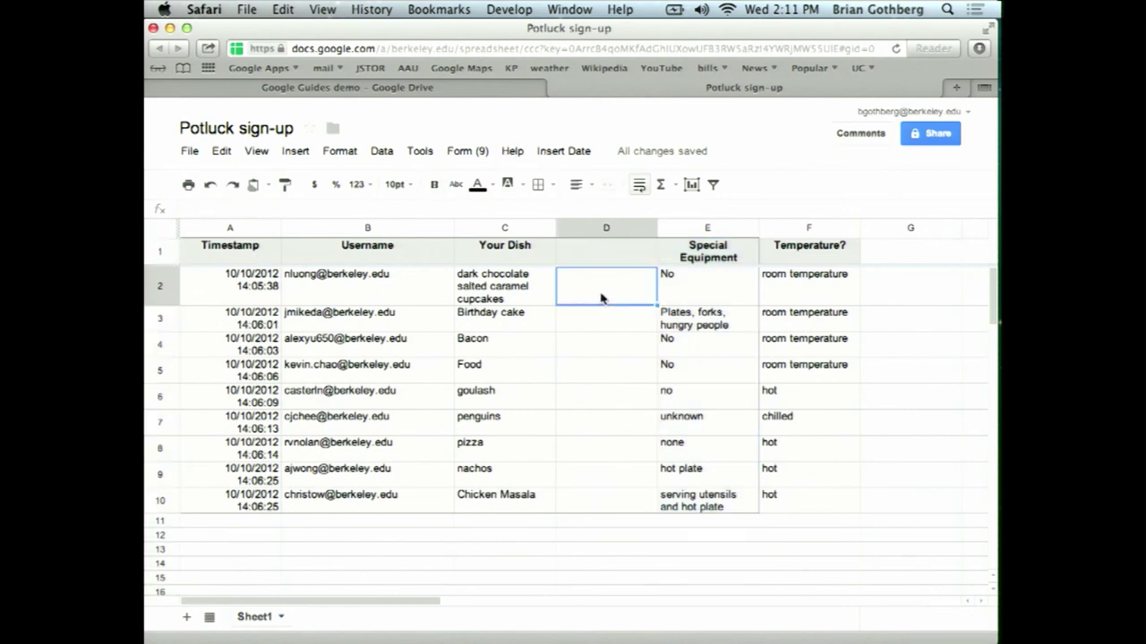
left_click(551, 153)
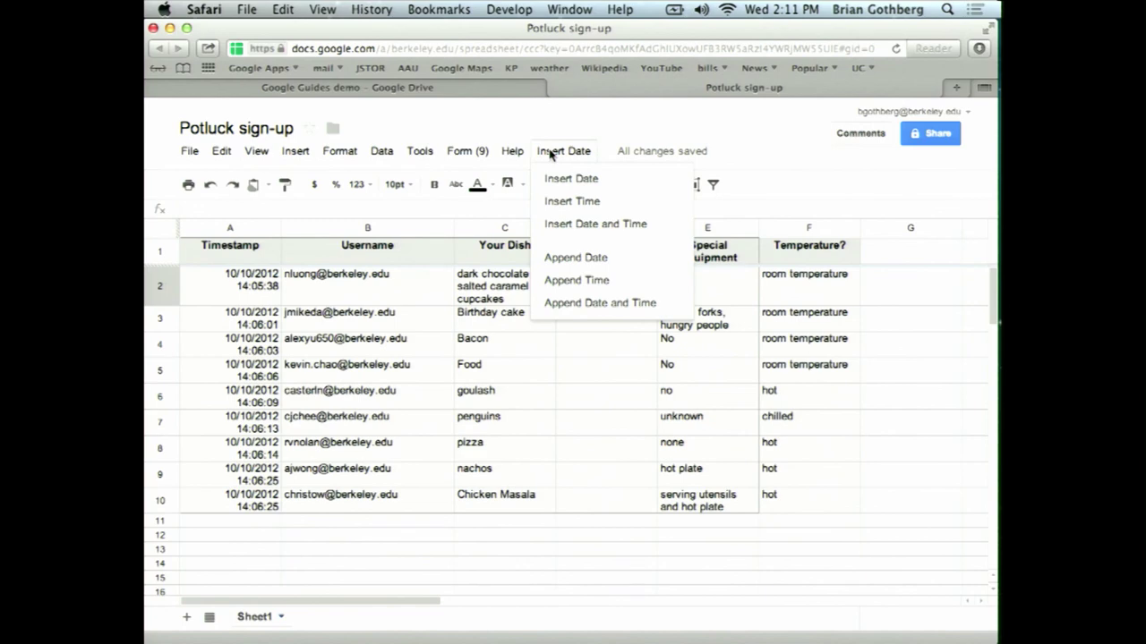
left_click(568, 226)
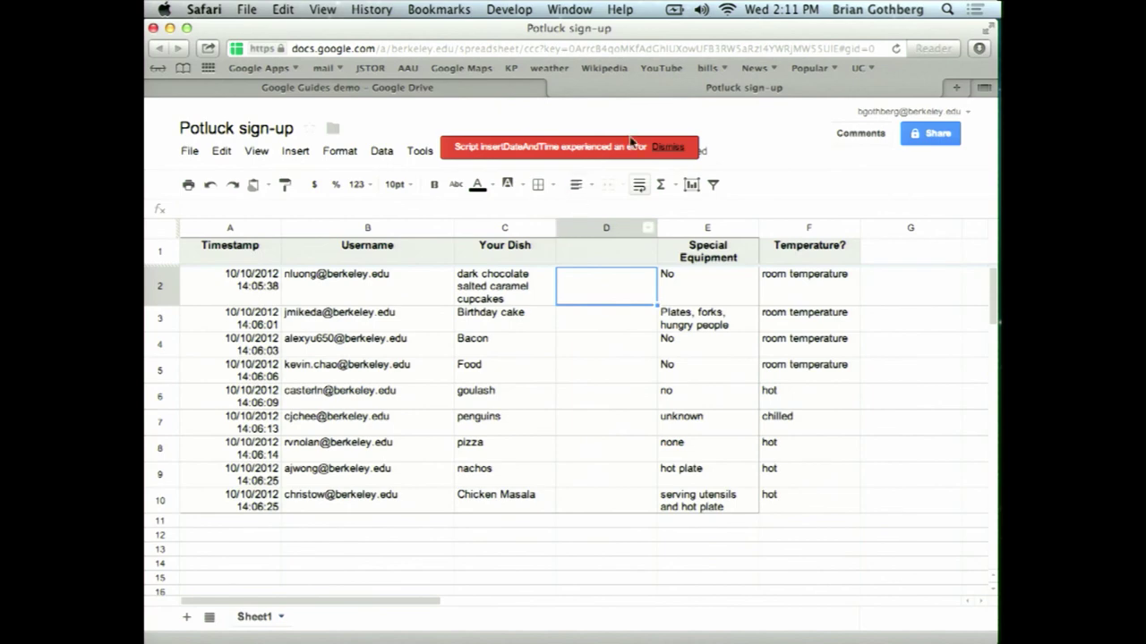
left_click(671, 148)
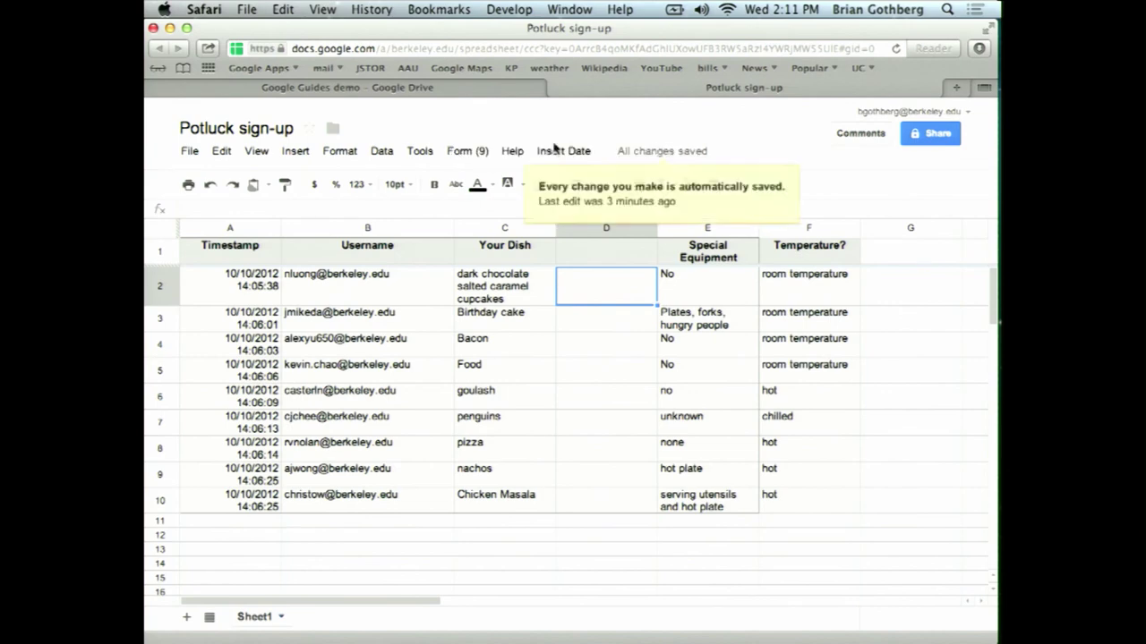
left_click(556, 152)
left_click(571, 223)
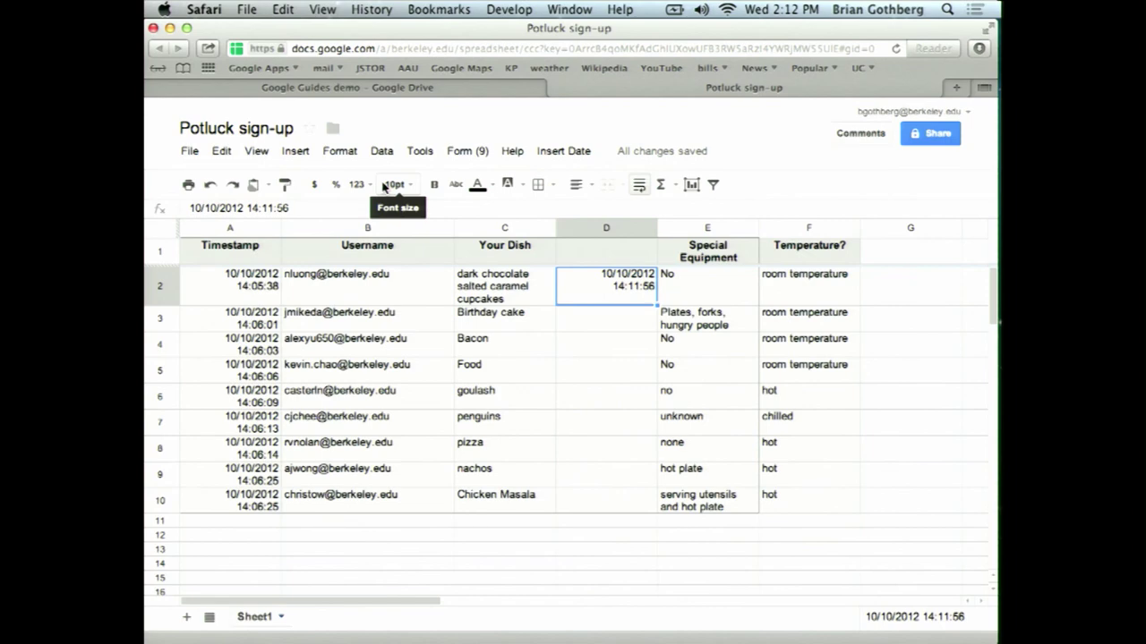
- View the spreadsheet's Find and Replace options and the browser's page search, closing both without searching
left_click(220, 152)
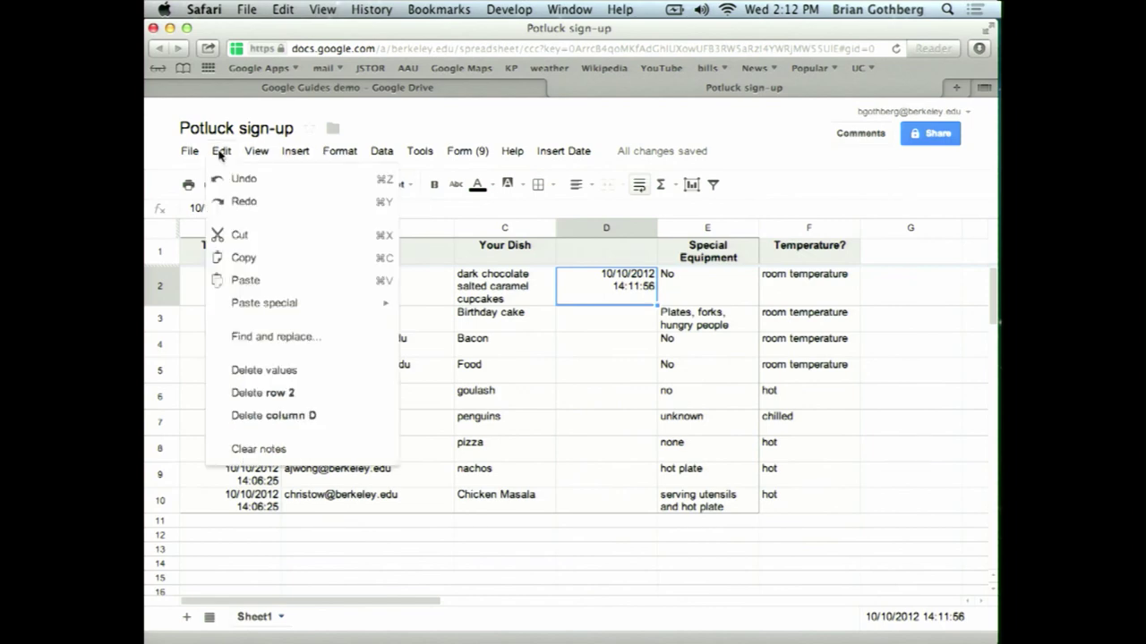
left_click(244, 338)
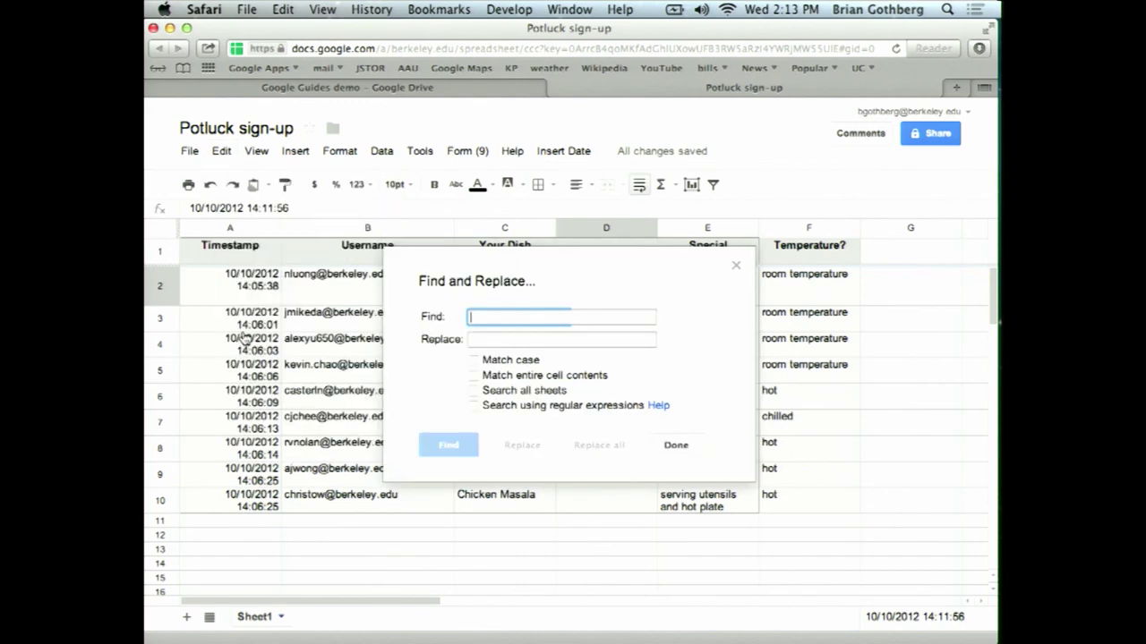
left_click(736, 265)
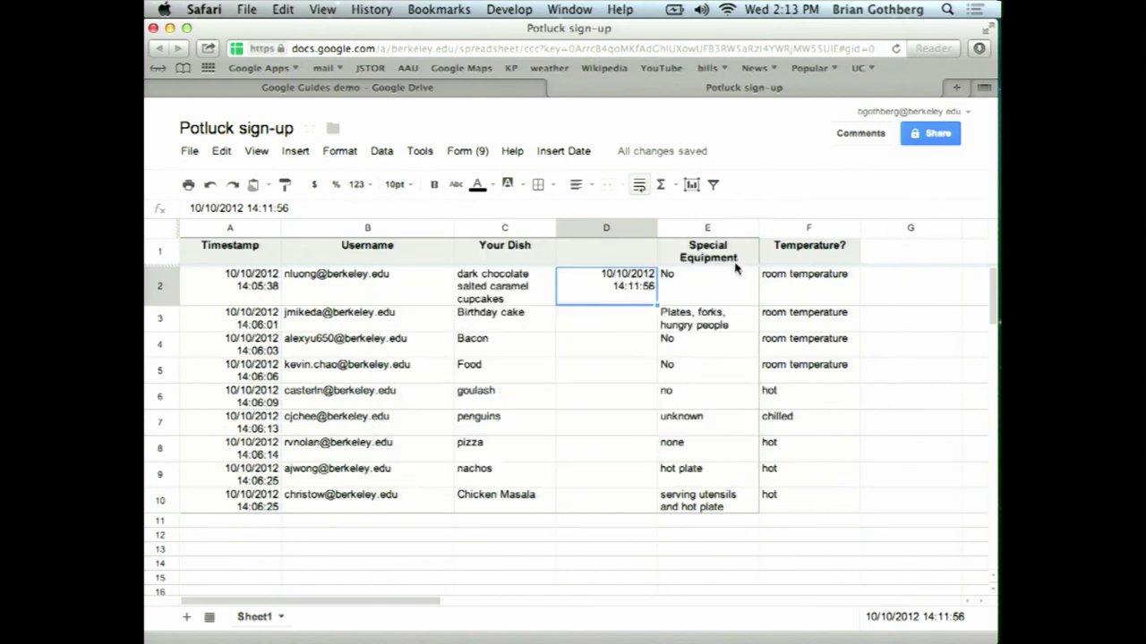
left_click(222, 156)
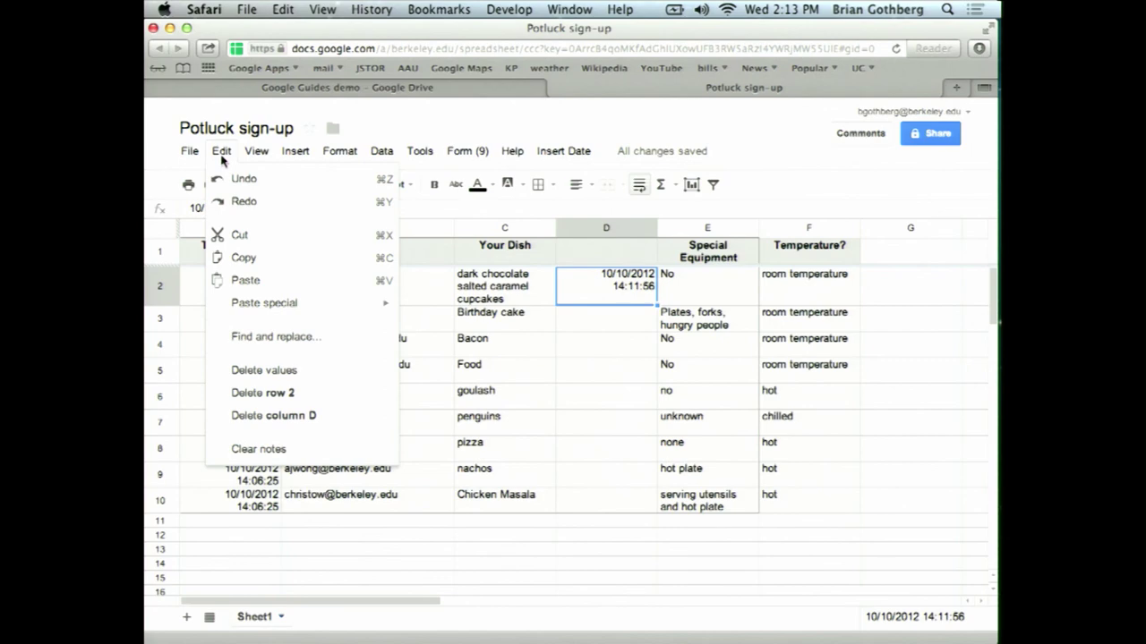
left_click(222, 158)
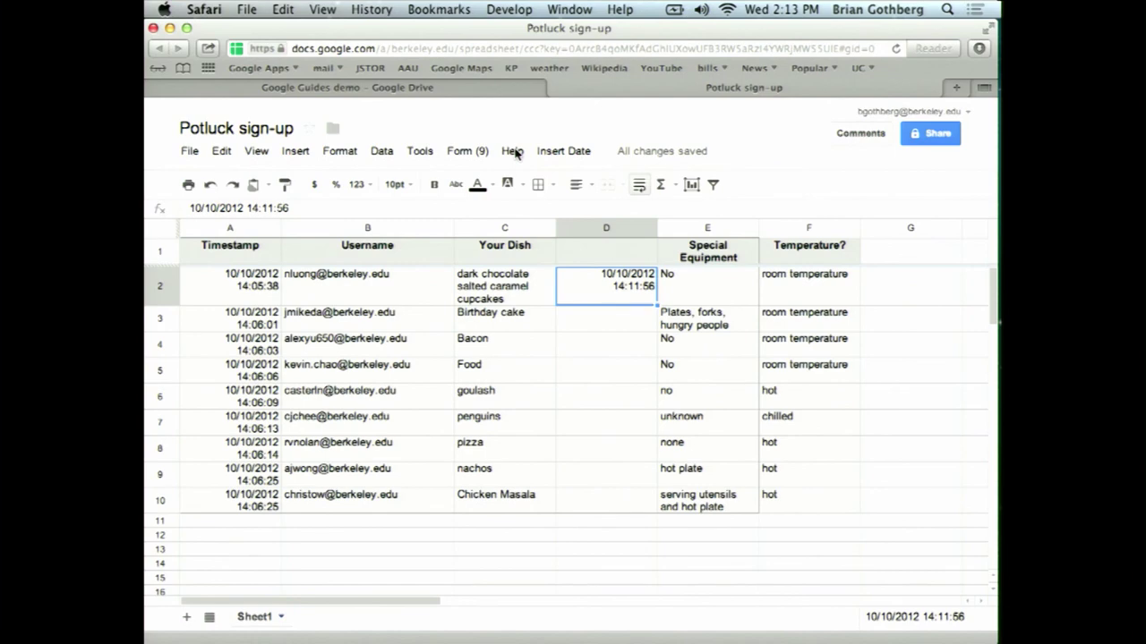
key("super+f")
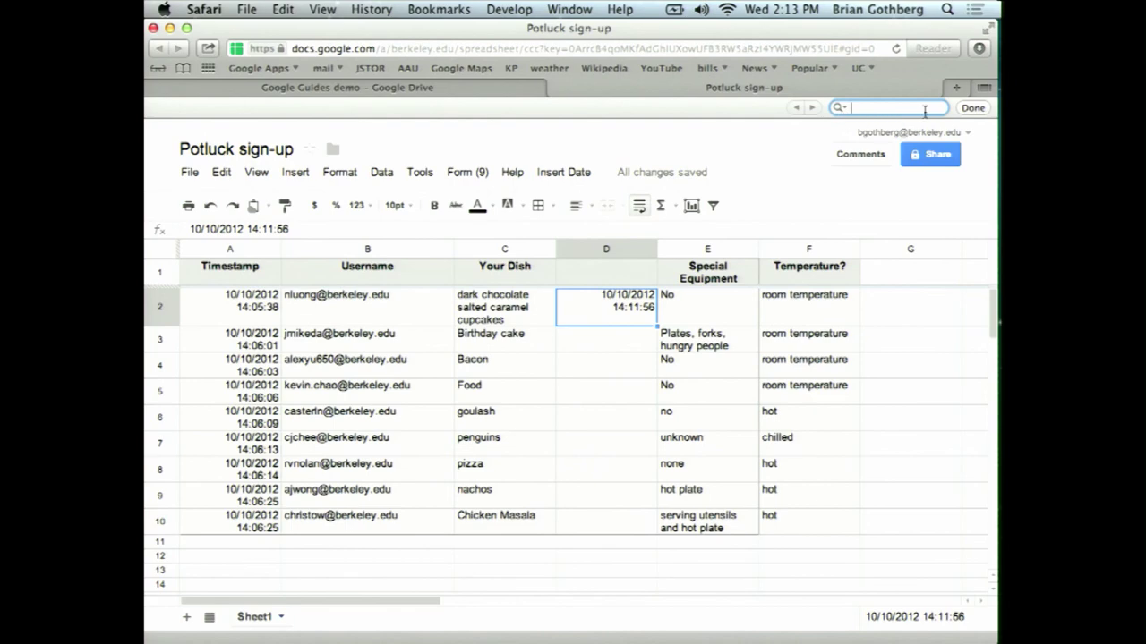
key("Escape")
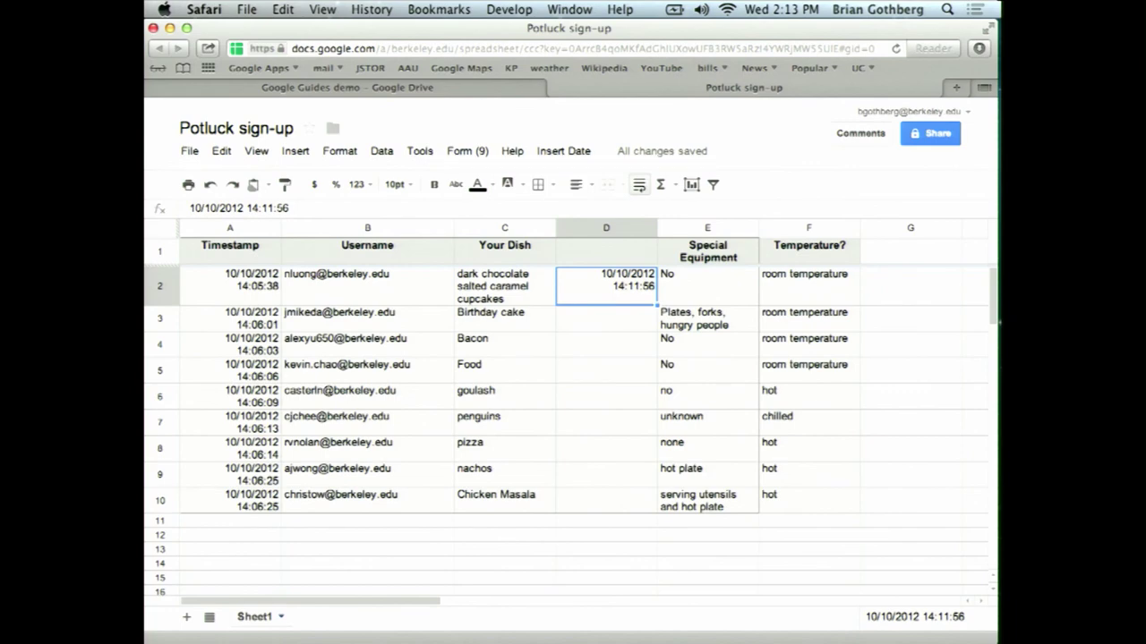
- Show the code for embedding the Potluck Sign-Up form in a webpage
left_click(466, 152)
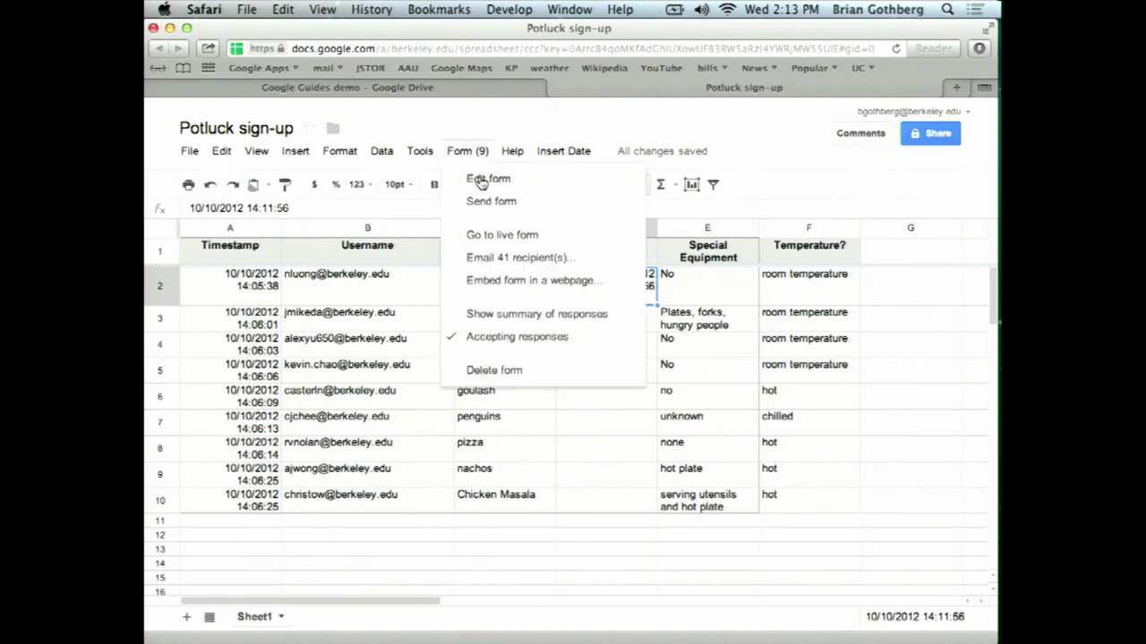
left_click(481, 280)
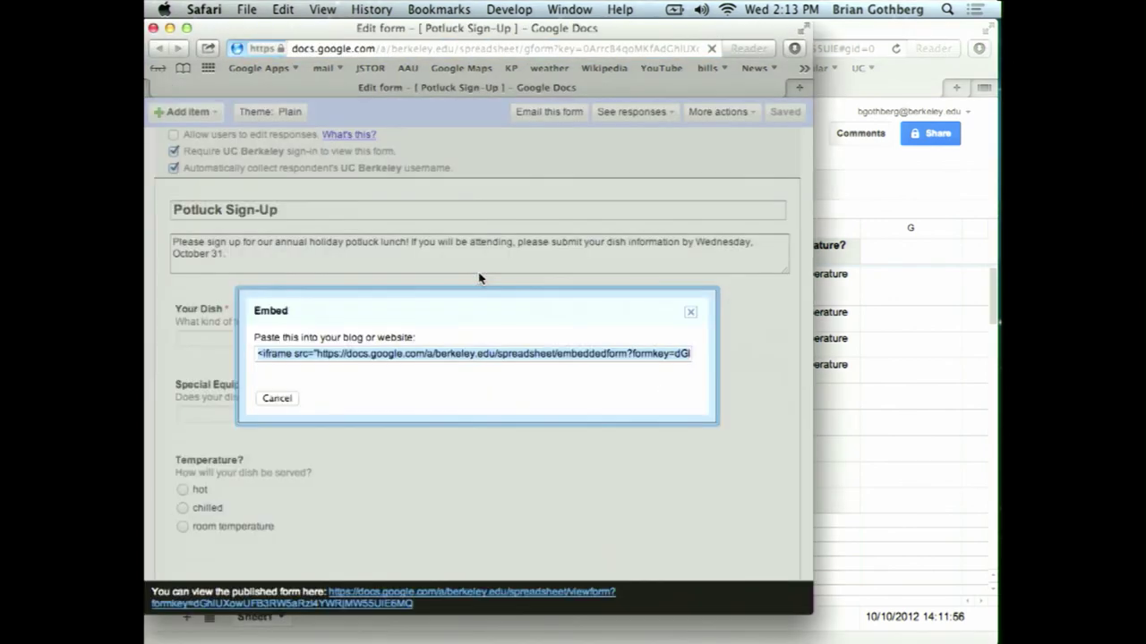